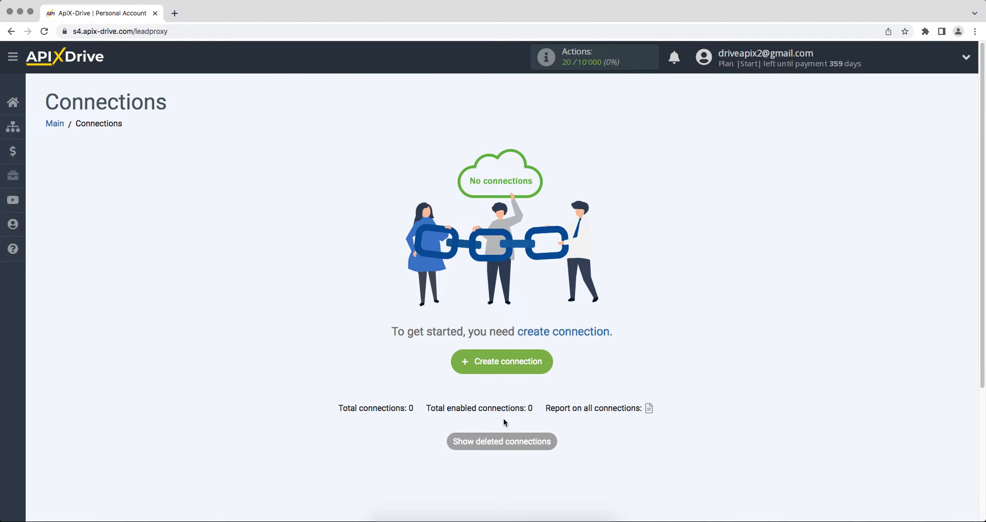
- Start a new connection with Agile CRM as the data source system
click(466, 362)
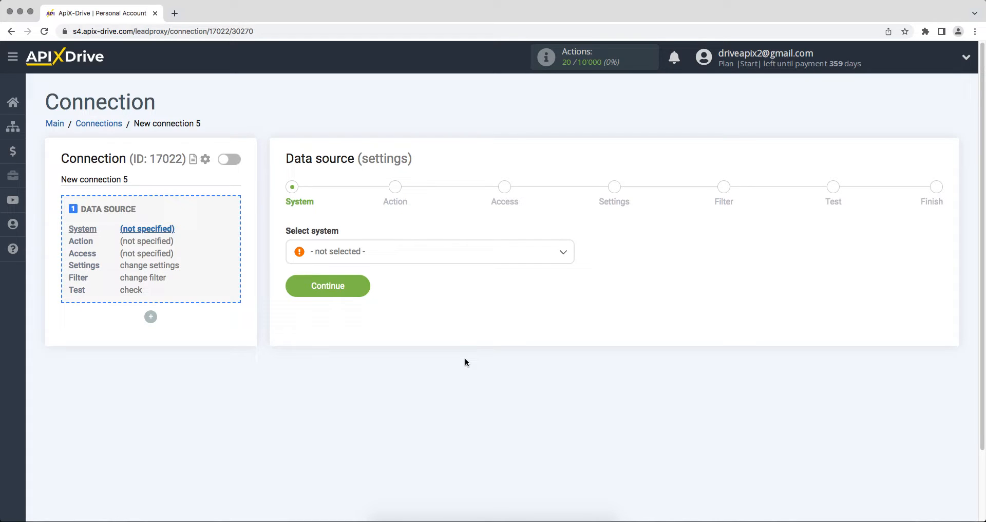
click(451, 257)
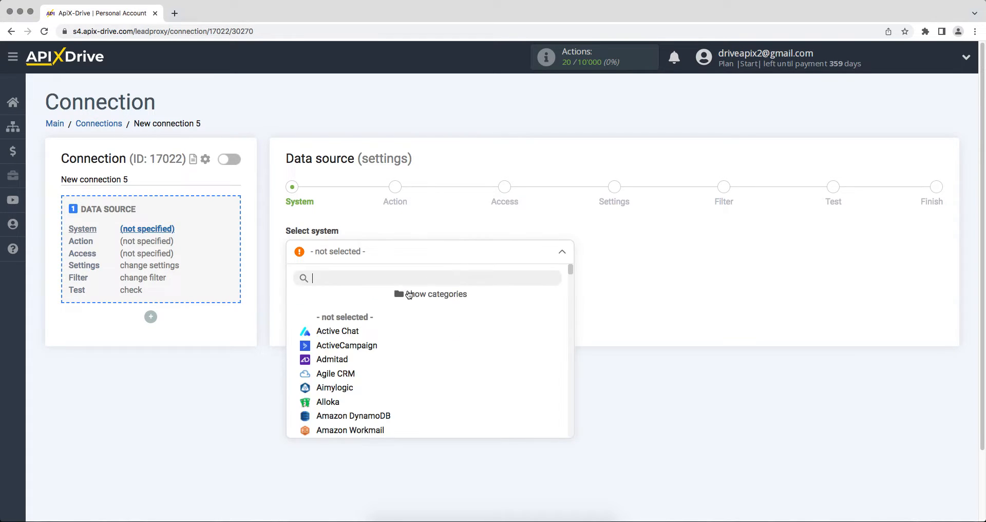
click(341, 373)
click(293, 287)
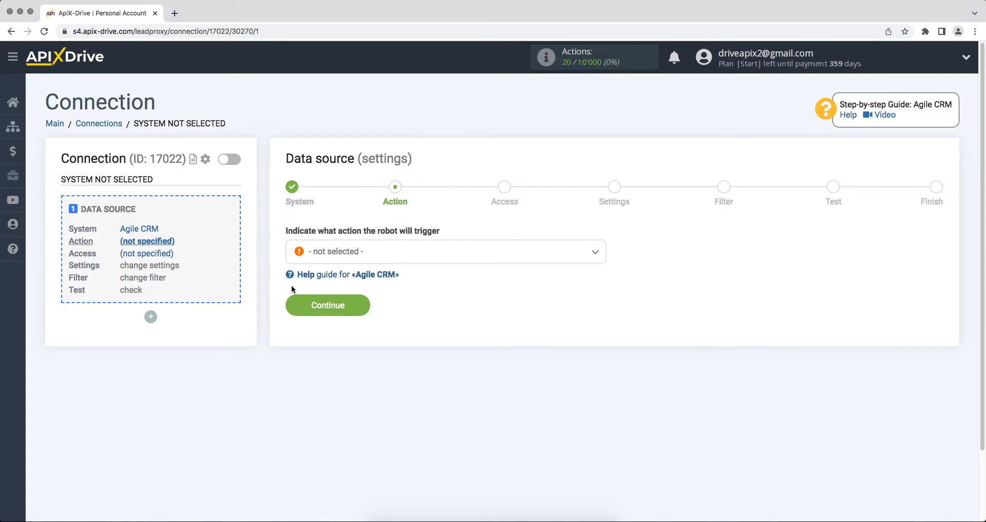
- Set the trigger action to Get CONTACTS (new) and begin connecting an Agile CRM account
click(318, 260)
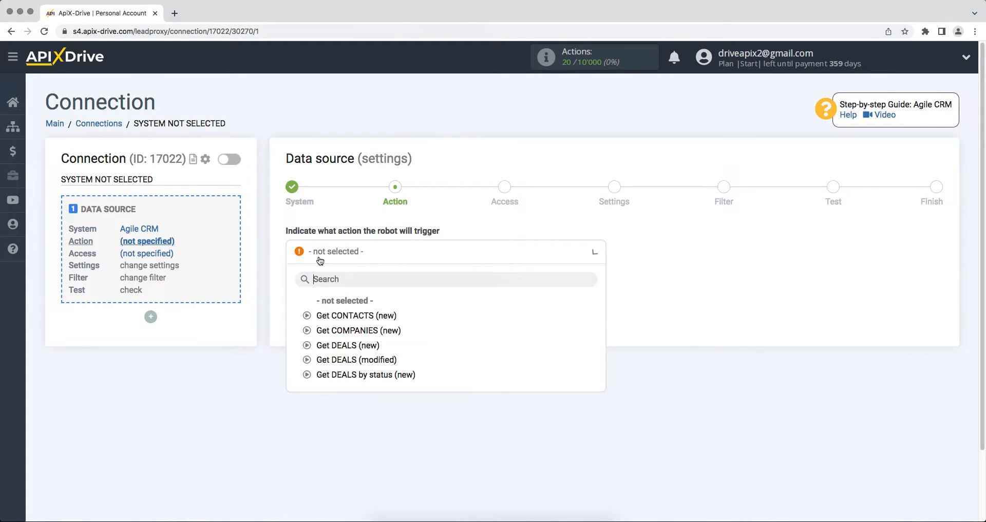
click(332, 317)
click(295, 309)
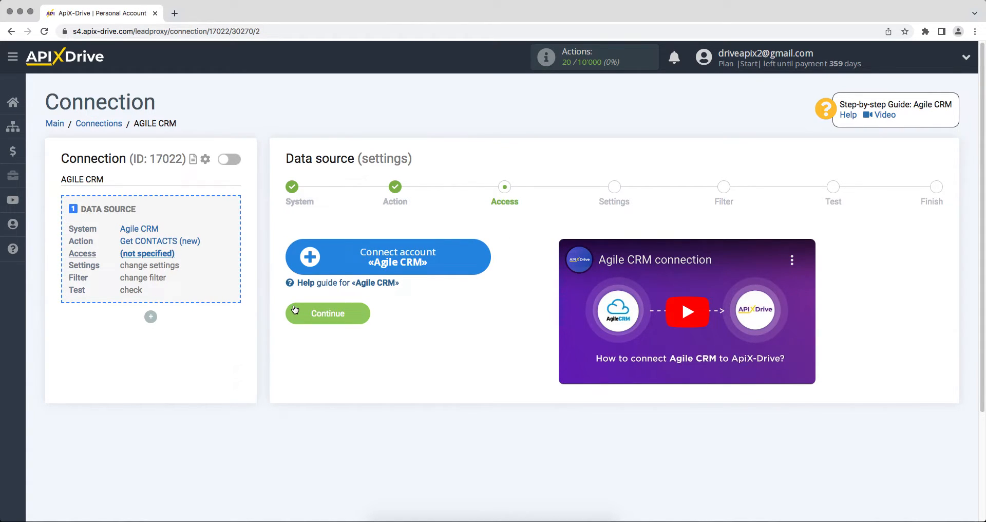
click(304, 268)
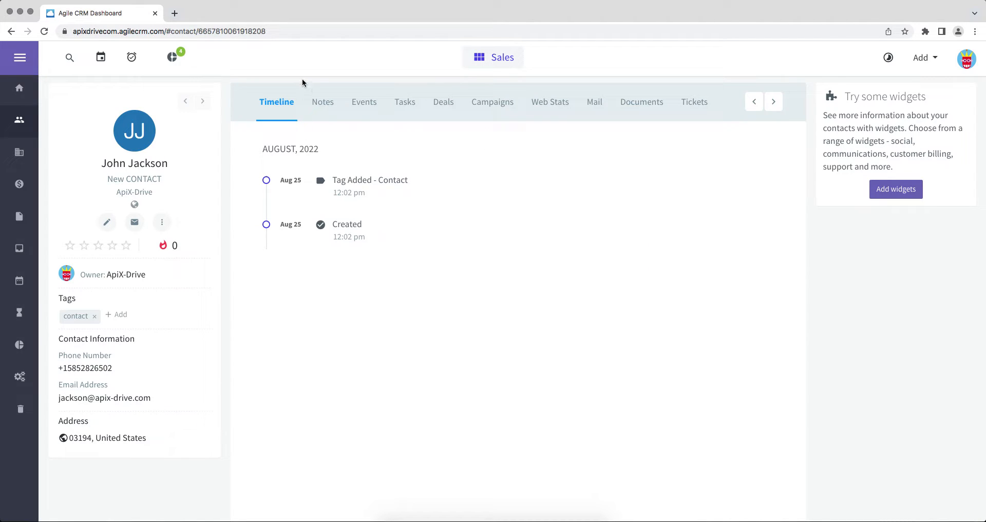
- Copy the subdomain 'apixdrivecom' from the Agile CRM page address
click(264, 31)
drag(141, 32, 98, 34)
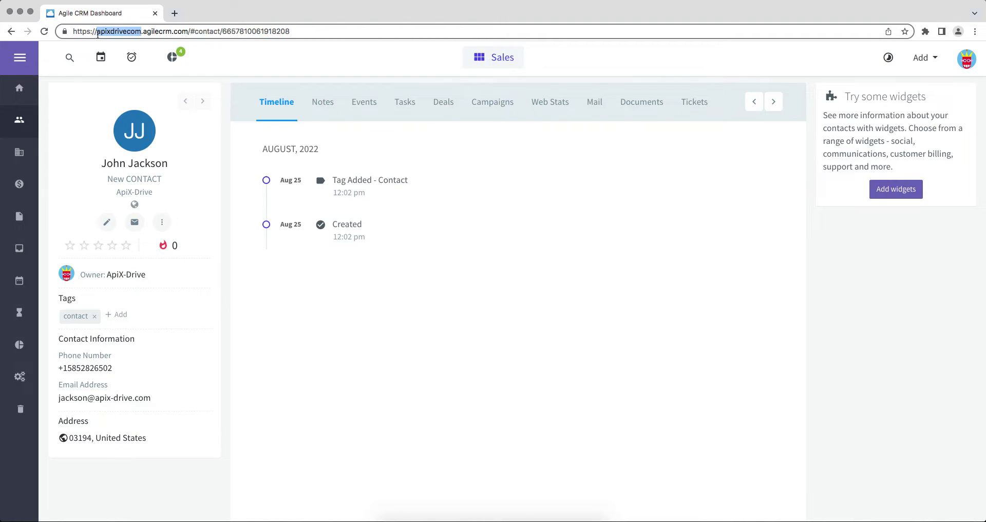
right_click(113, 31)
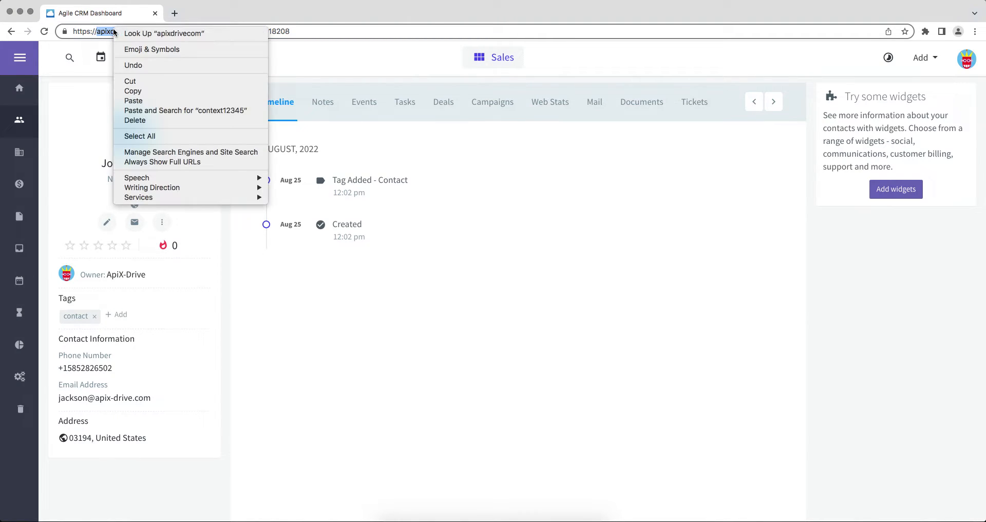
click(129, 88)
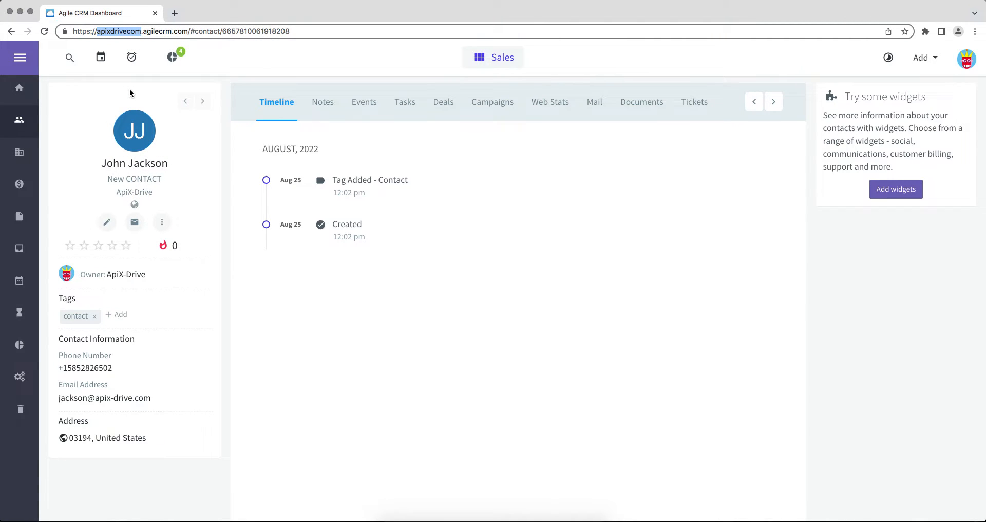
- Paste 'apixdrivecom' into the Domain field and enter the account's login e-mail
key(super+Tab)
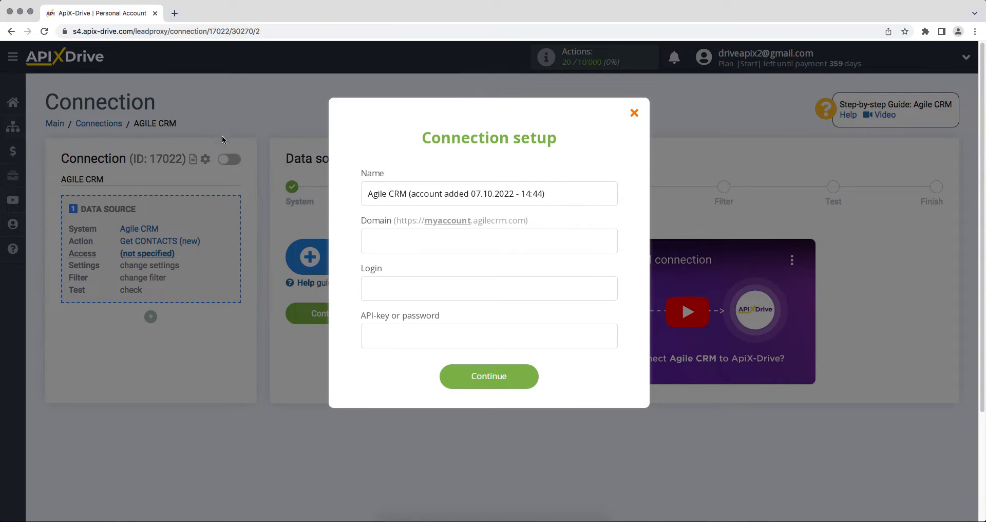
right_click(362, 236)
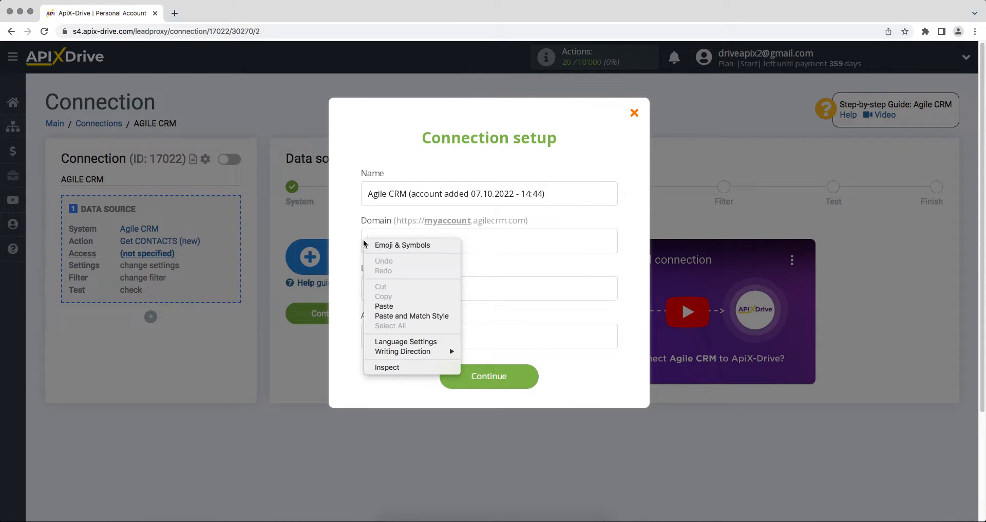
click(388, 303)
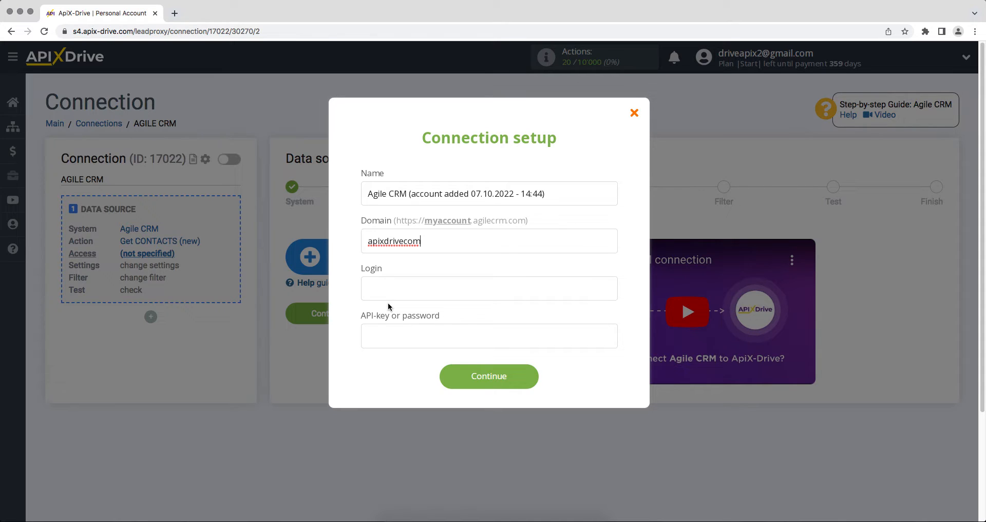
click(387, 300)
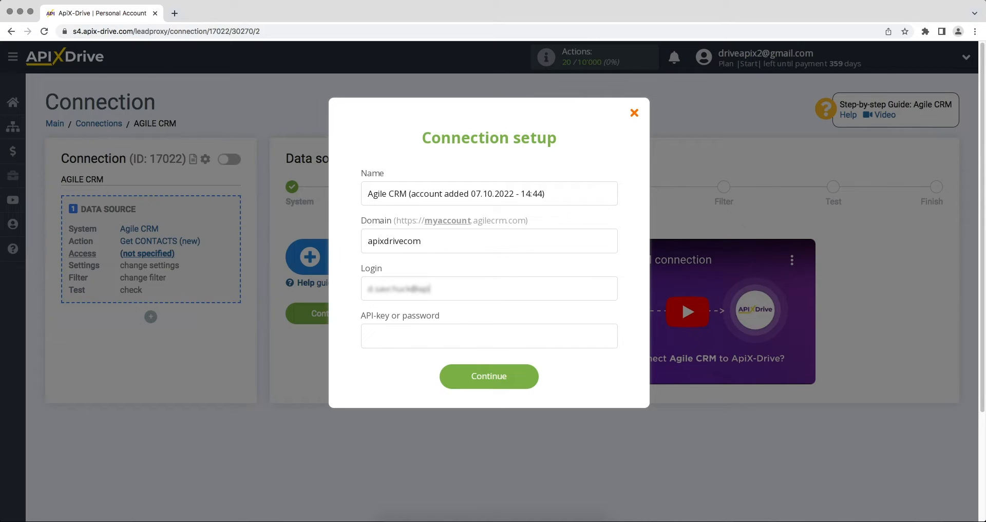
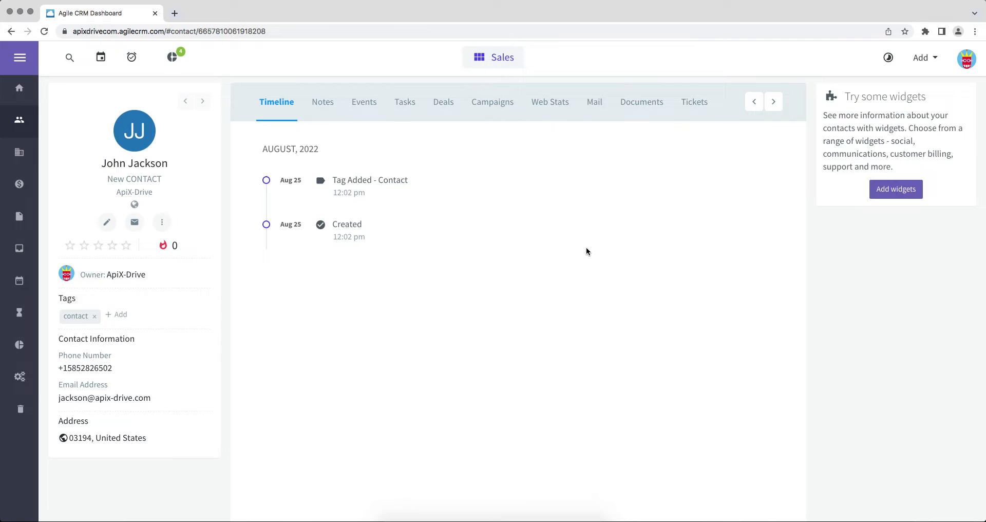
- Copy the REST API key from Agile CRM's Admin Settings, Developers & API page
click(966, 67)
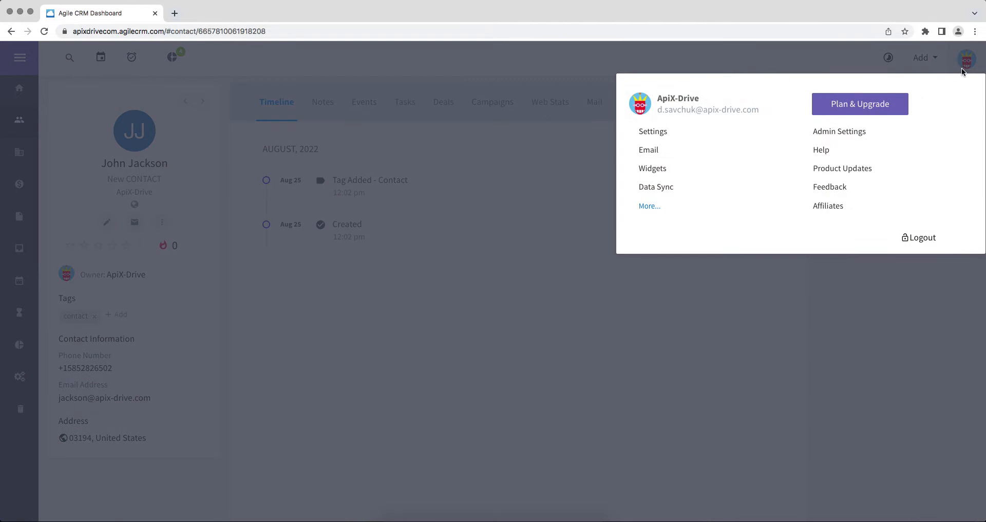
click(822, 135)
scroll(222, 443, down, 5)
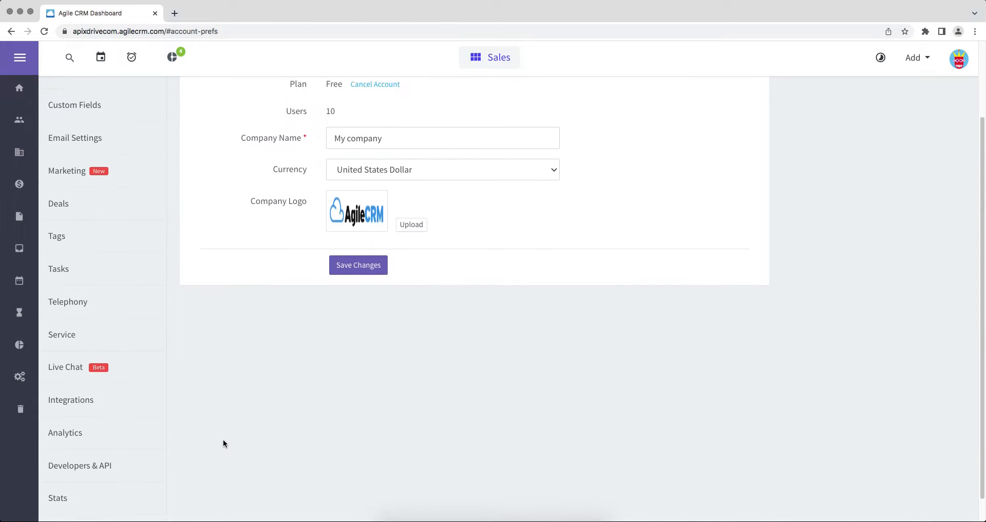
click(98, 439)
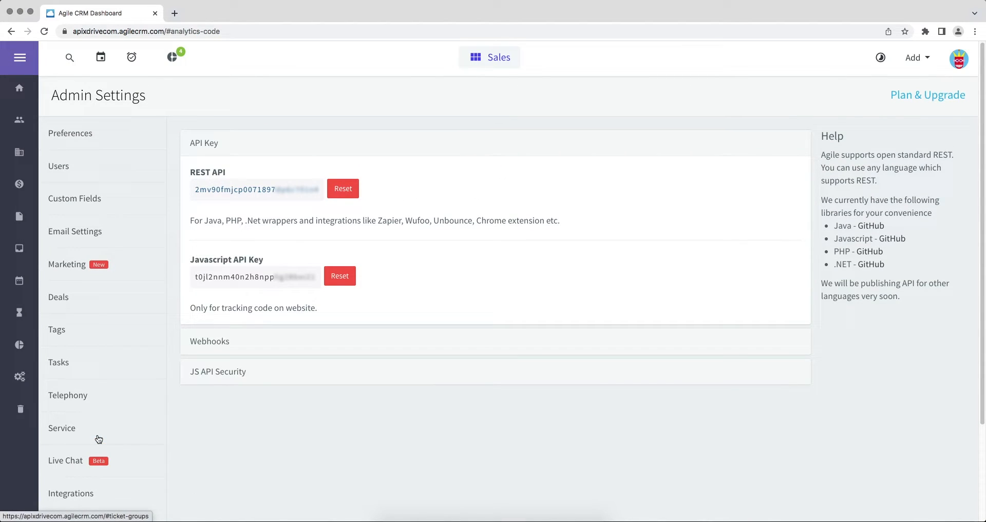
drag(193, 189, 326, 195)
right_click(308, 192)
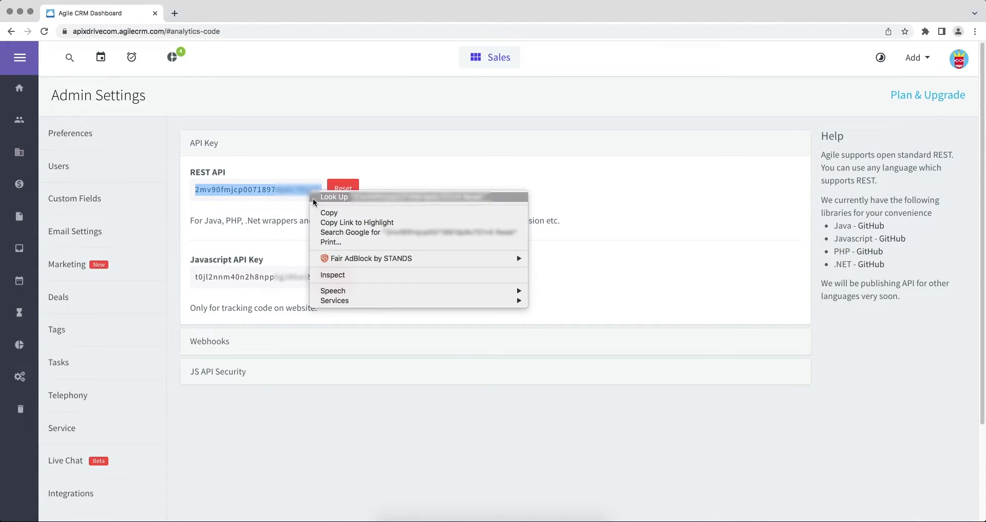
click(322, 215)
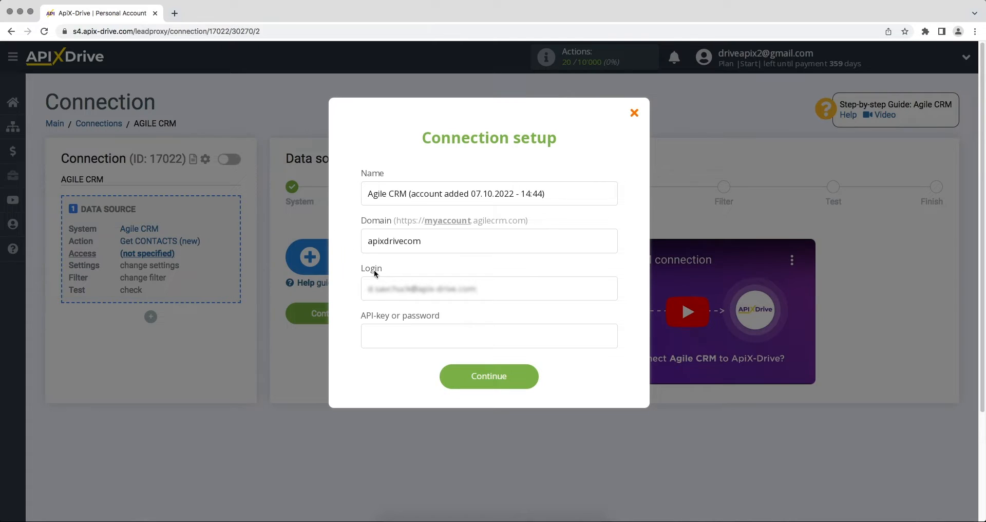
- Paste the REST API key into ApiX-Drive's API-key field
click(394, 336)
right_click(395, 337)
click(405, 404)
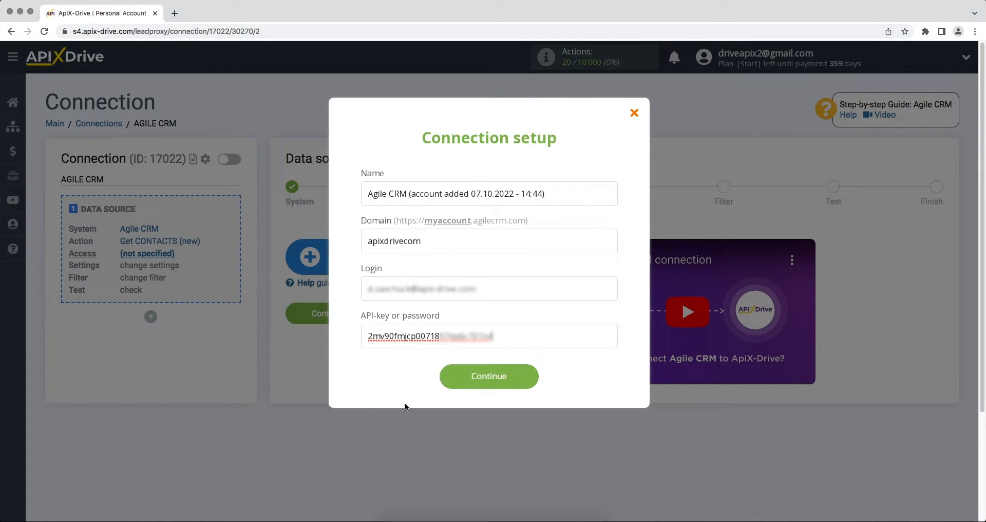
- Submit the Agile CRM credentials, keep the new Agile CRM login selected, and continue to Settings
click(450, 384)
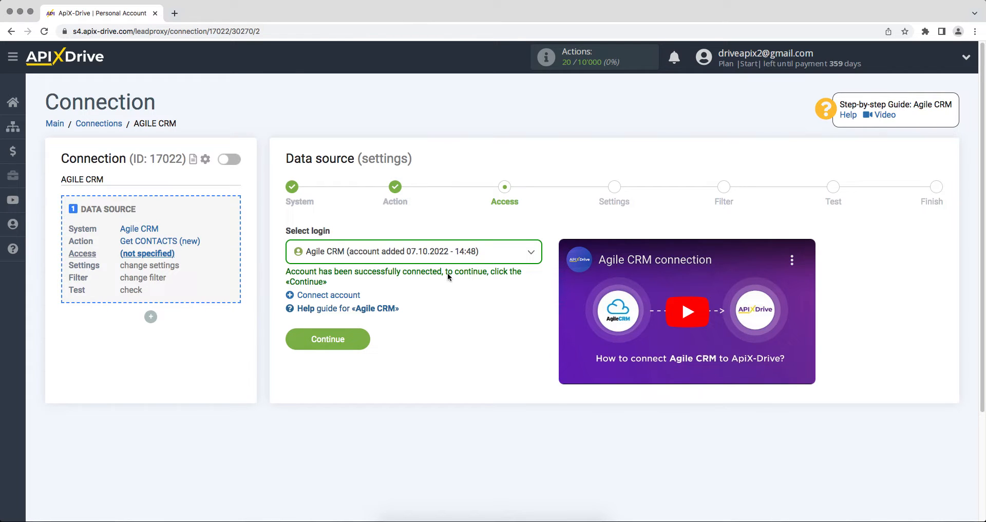
click(450, 252)
click(455, 335)
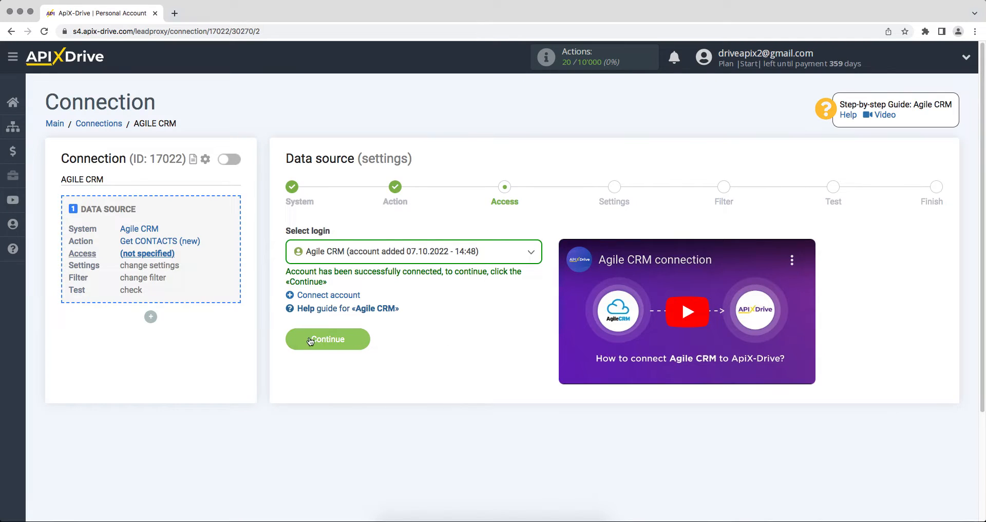
click(295, 340)
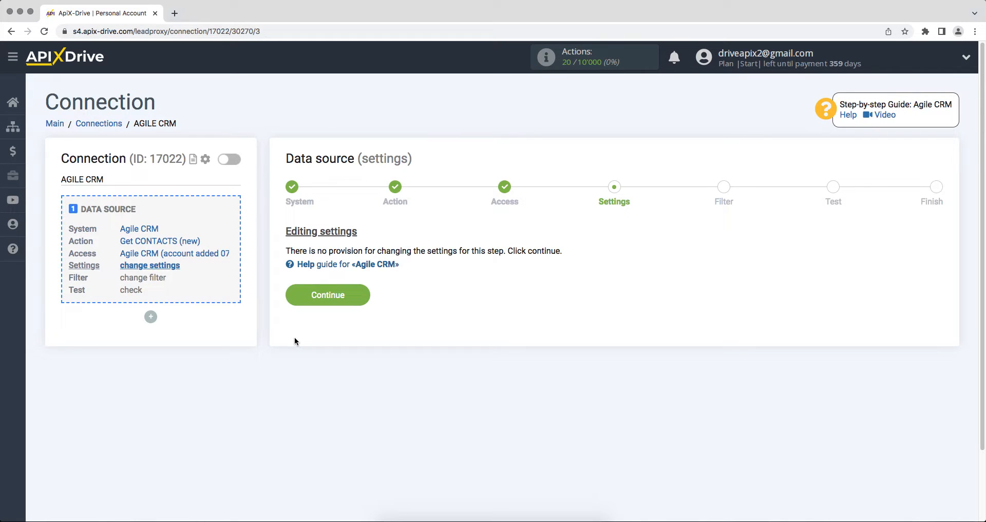
- Pass the Settings, Filter and Test steps, skipping filters, to finish the Agile CRM source setup
click(291, 301)
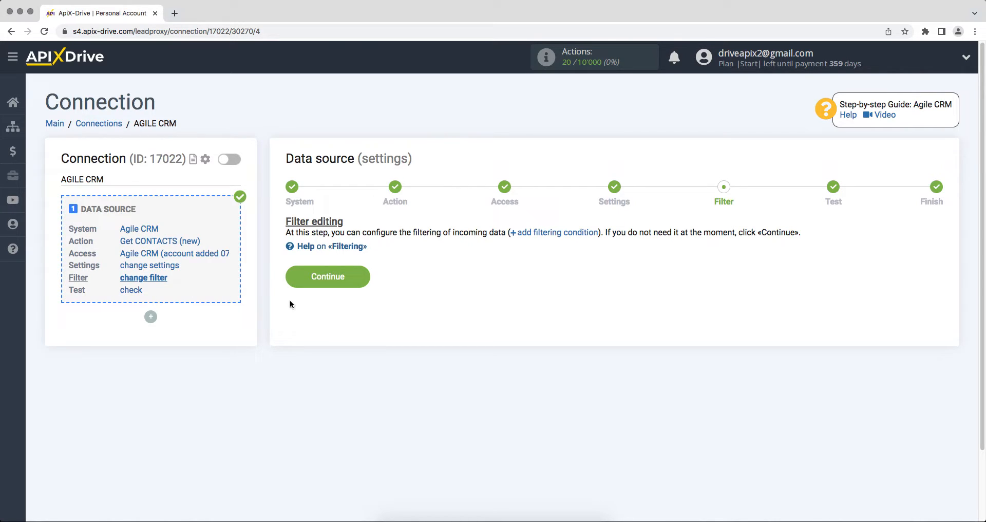
click(292, 283)
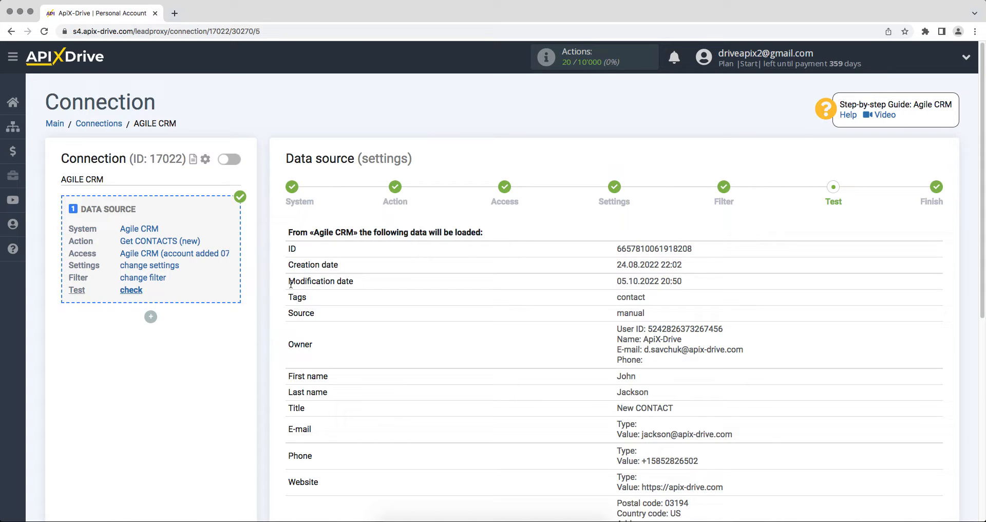
scroll(290, 284, down, 7)
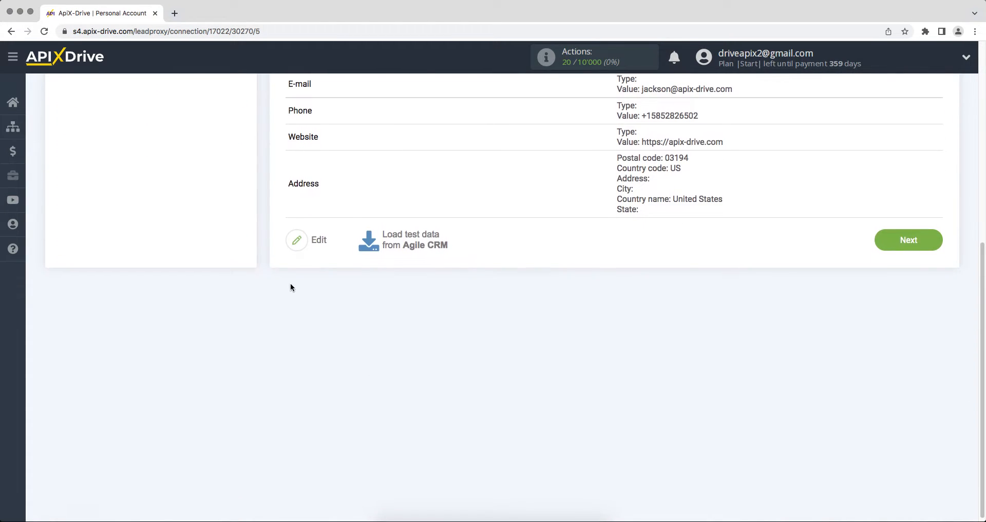
click(883, 239)
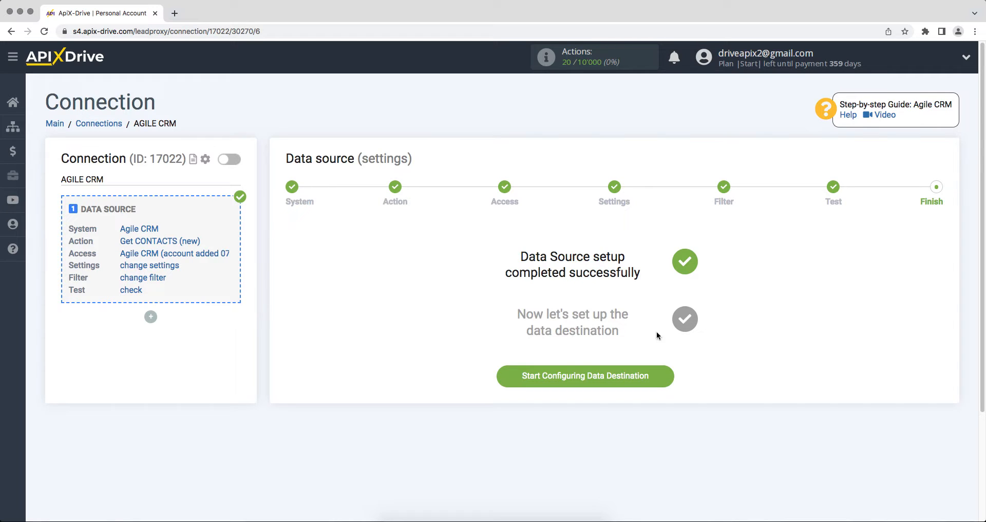
click(531, 374)
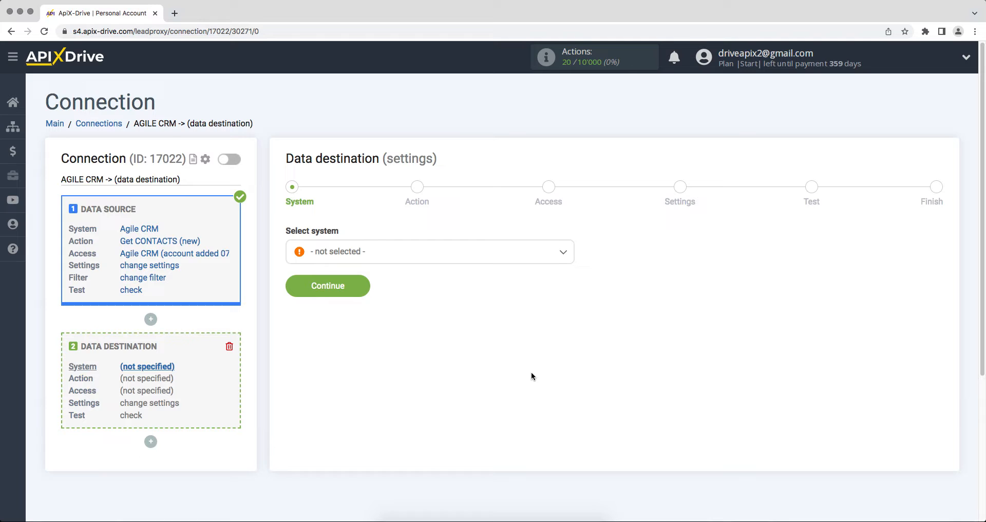
- Choose Simla as the data destination system
click(529, 259)
drag(570, 271, 587, 390)
click(327, 309)
click(296, 288)
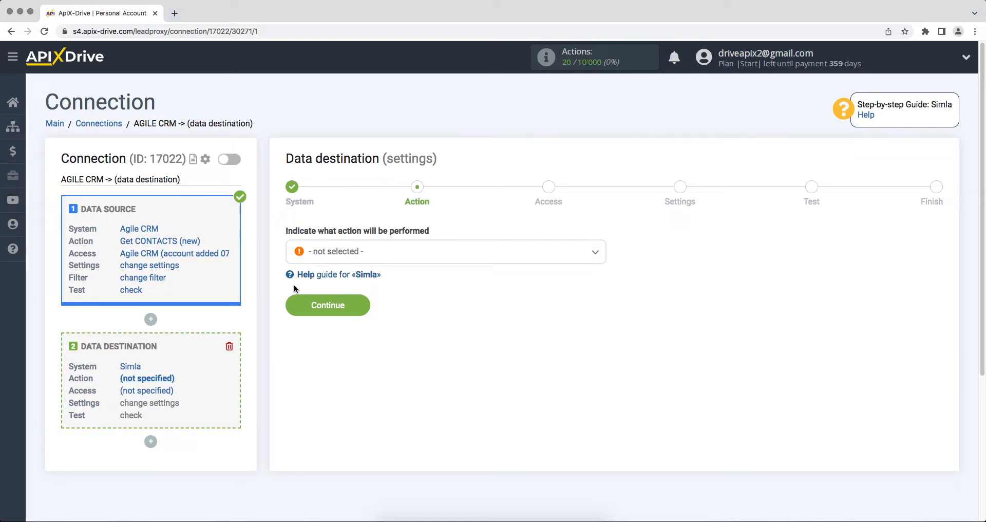
- Set the destination action to Create ORDER and begin connecting a Simla account
click(321, 260)
click(328, 331)
click(294, 308)
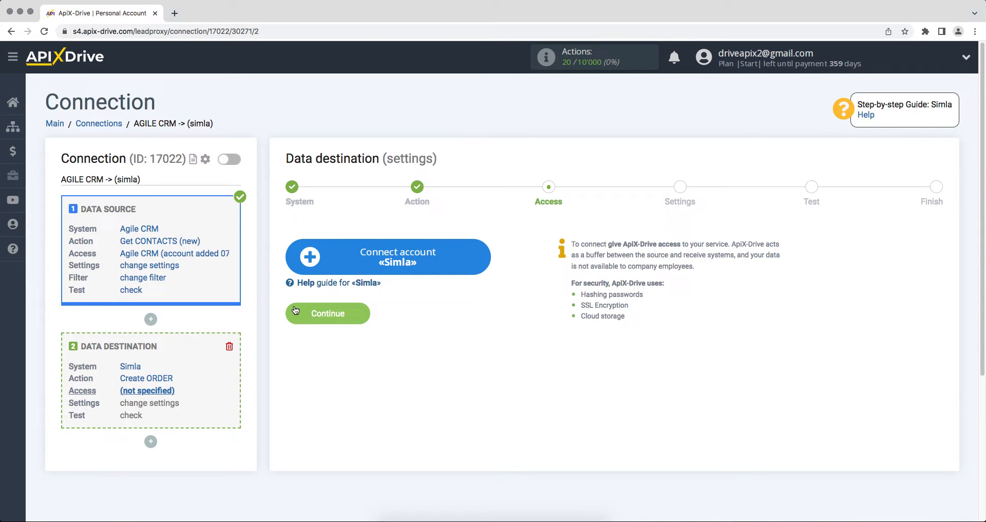
click(305, 265)
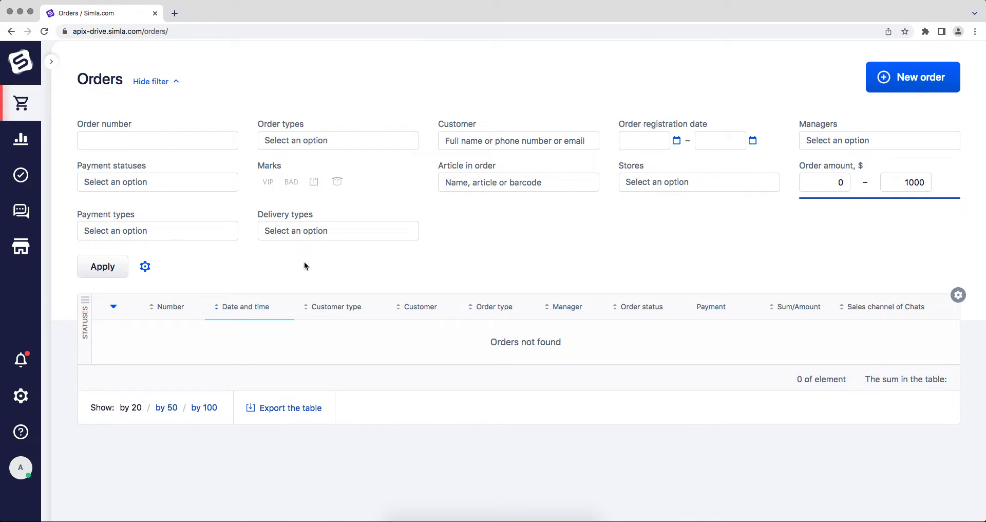
- Copy the domain apix-drive.simla.com from the Simla page address
click(290, 31)
drag(167, 31, 96, 29)
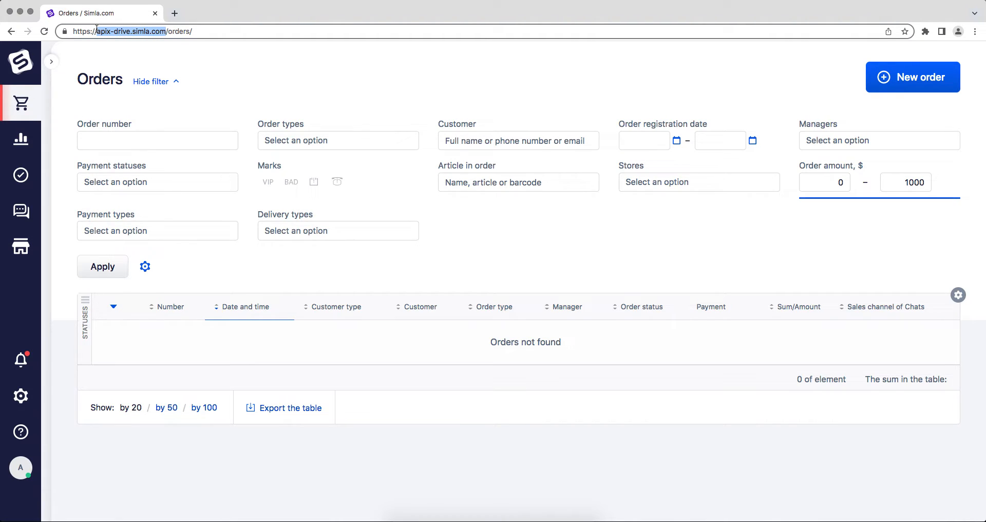
right_click(111, 31)
click(135, 93)
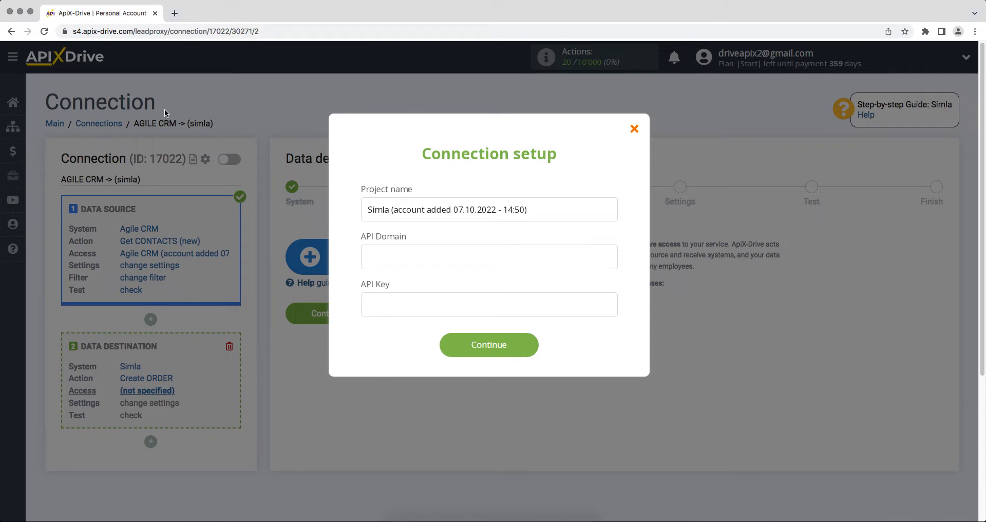
- Paste apix-drive.simla.com into the connection's API Domain field
click(384, 257)
right_click(384, 257)
click(404, 324)
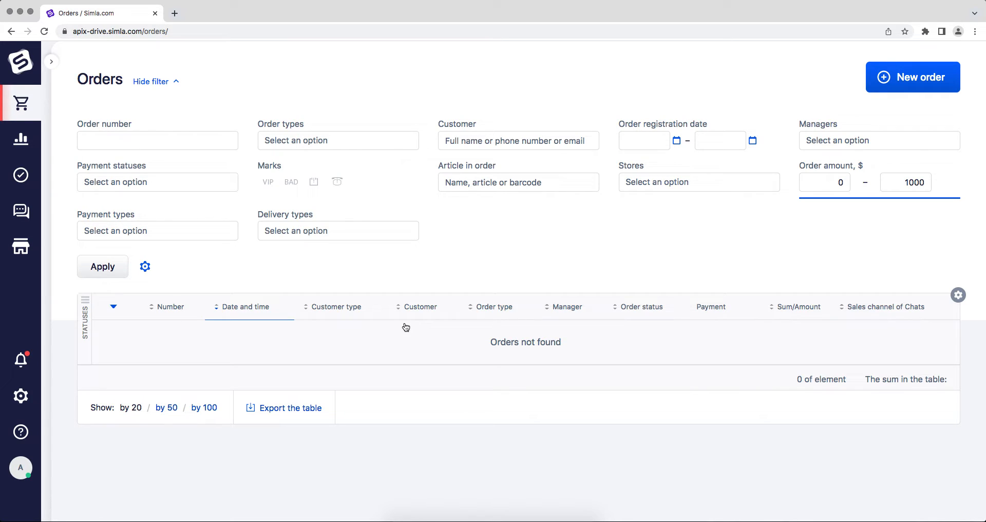
- Create and save a Simla API key for store apix-drive with comment 'ApiX-Drive'
mouse_move(21, 395)
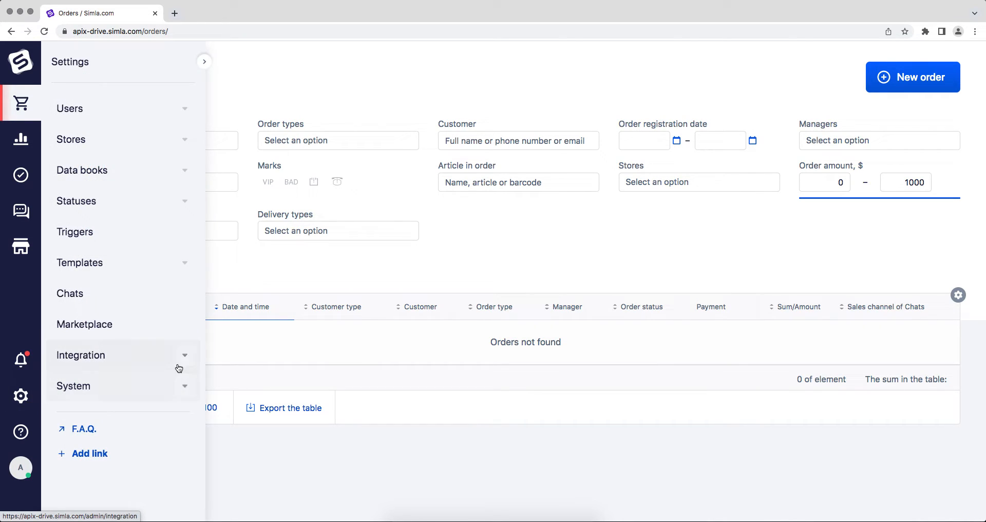
click(178, 368)
click(137, 383)
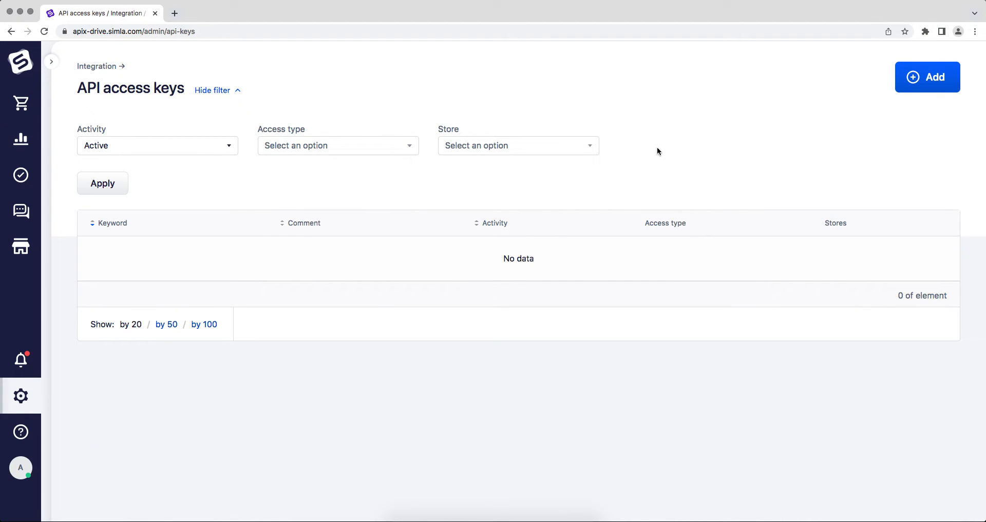
click(910, 83)
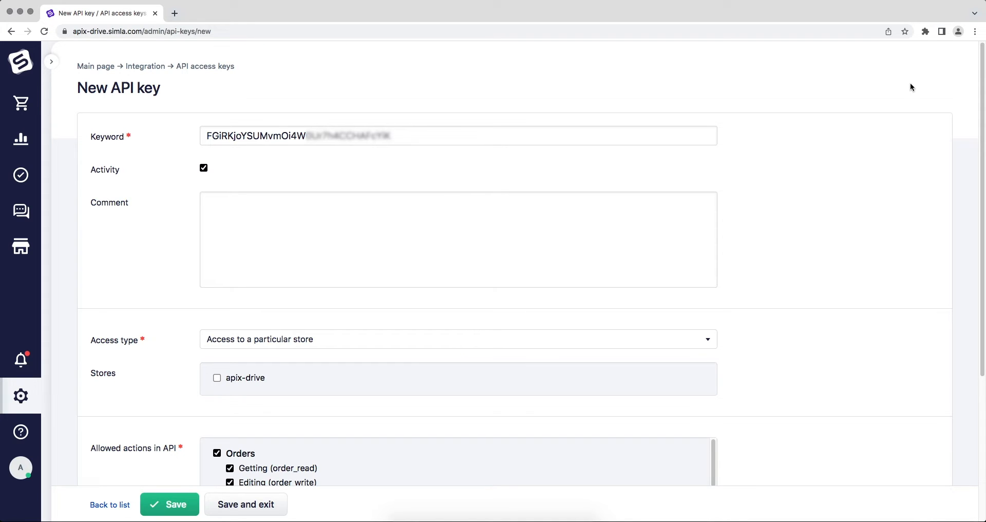
click(217, 379)
click(232, 219)
text(ApiX-Drive)
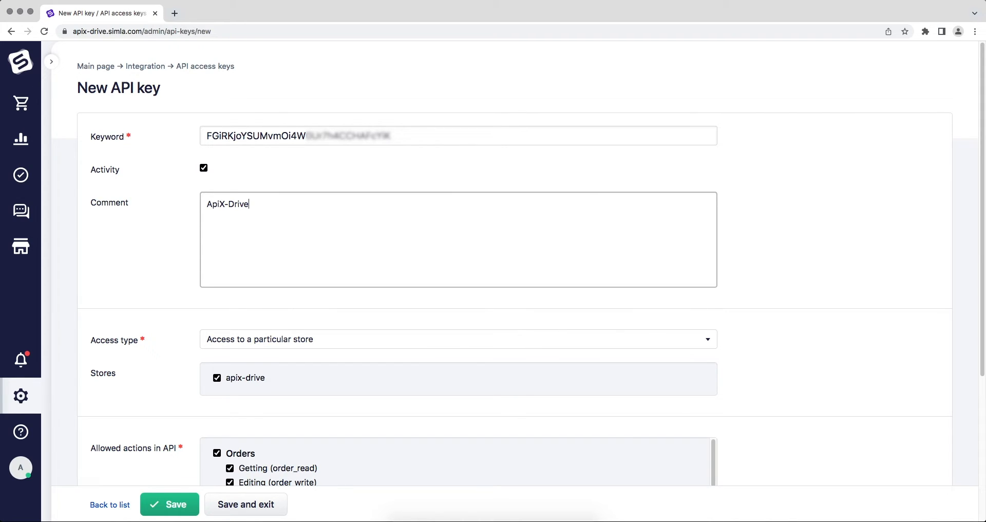
scroll(440, 422, down, 5)
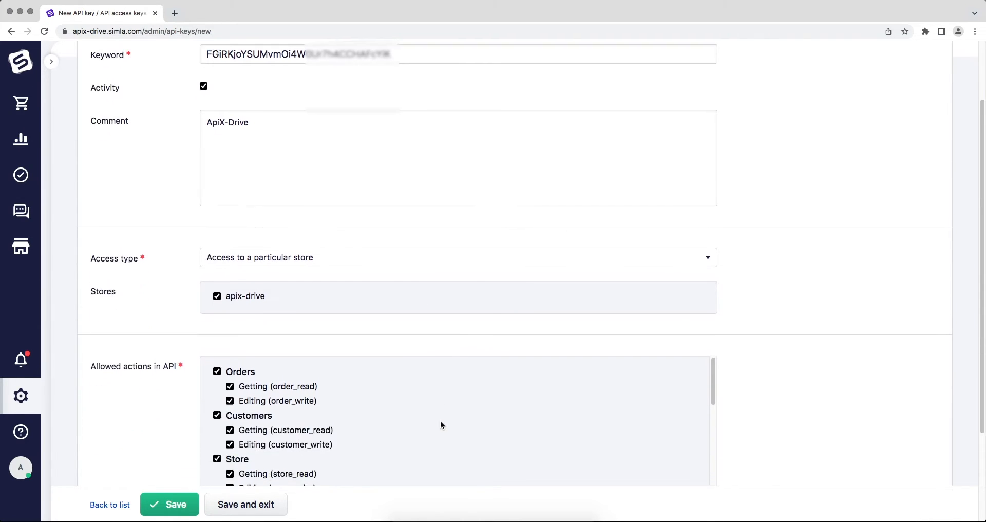
drag(713, 250, 727, 404)
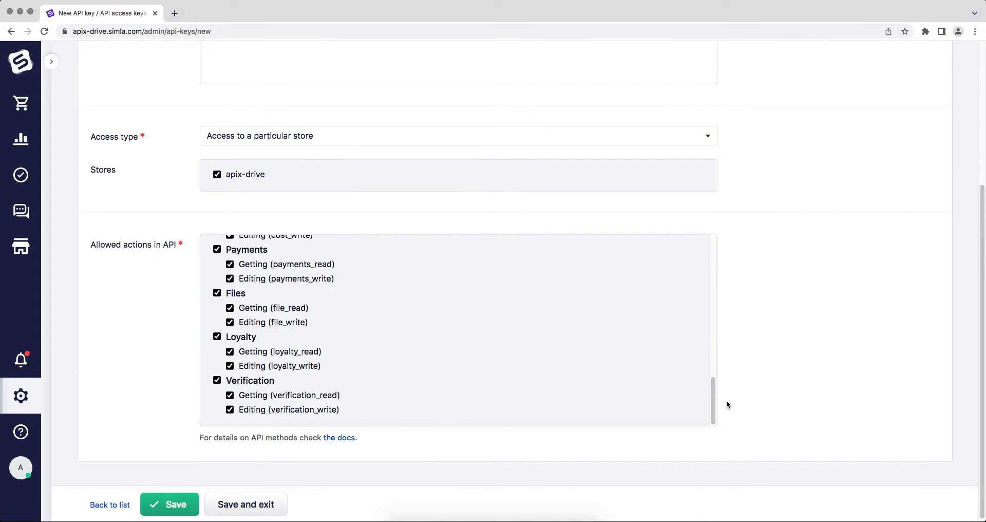
click(187, 507)
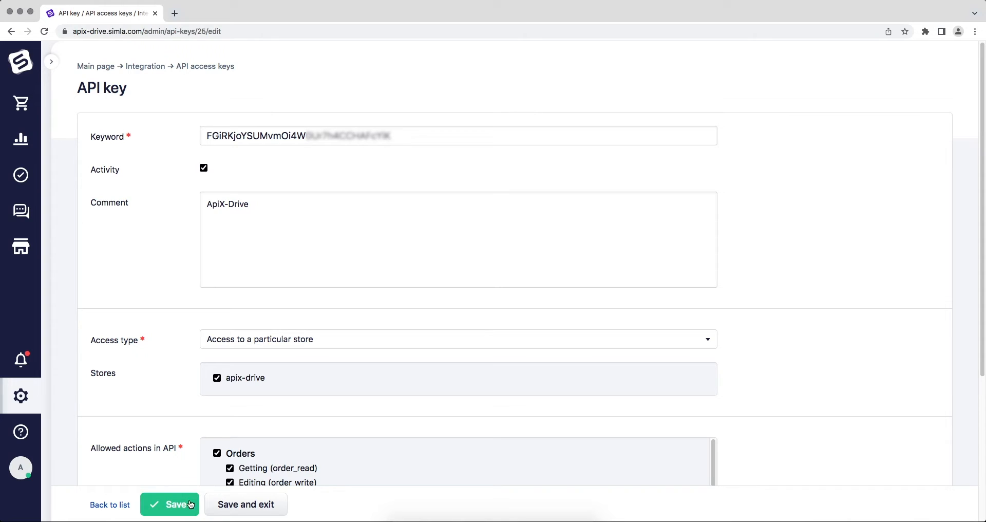
- Copy the new API key's Keyword value for use in ApiX-Drive's API Key field
click(206, 135)
drag(207, 135, 393, 136)
right_click(372, 137)
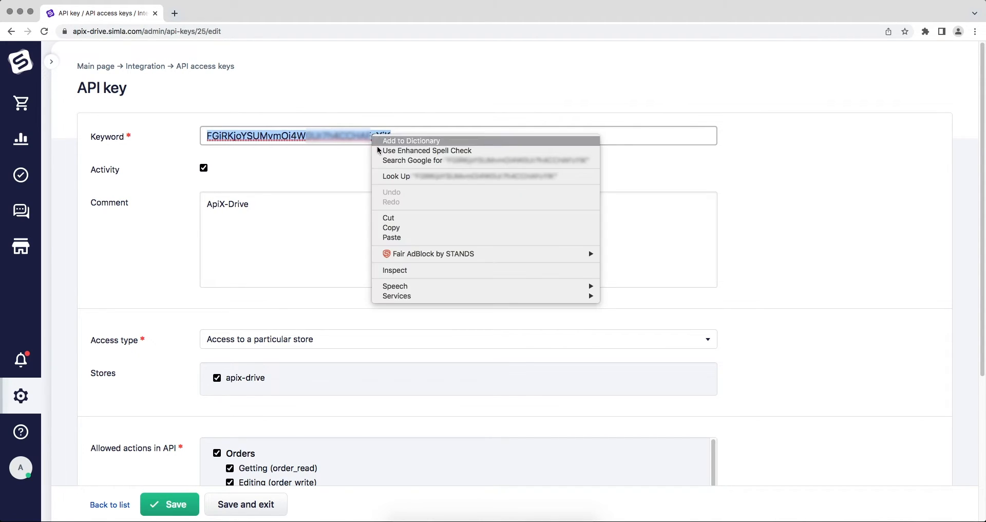
click(391, 228)
key(super+grave)
right_click(406, 301)
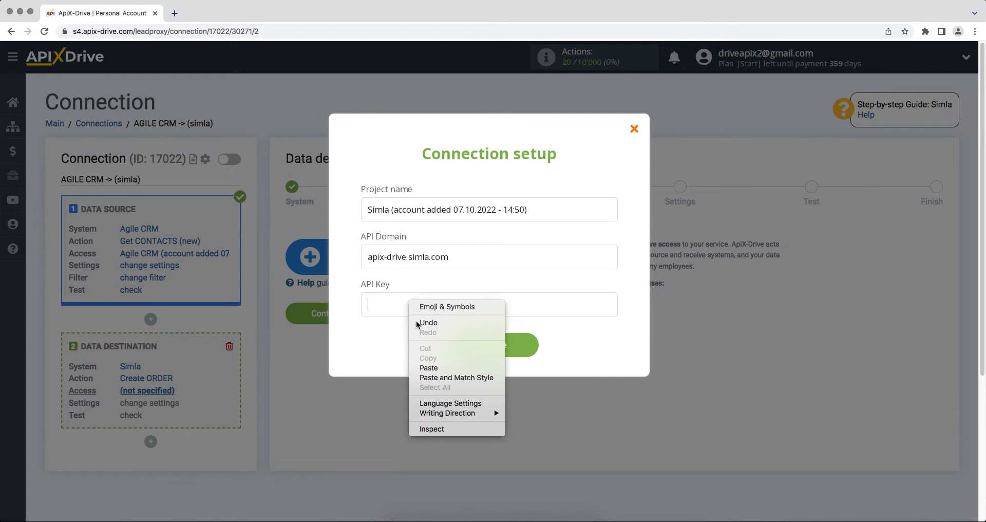
- Paste the Simla API key, save the account, select the Simla login, and continue to Settings
click(424, 369)
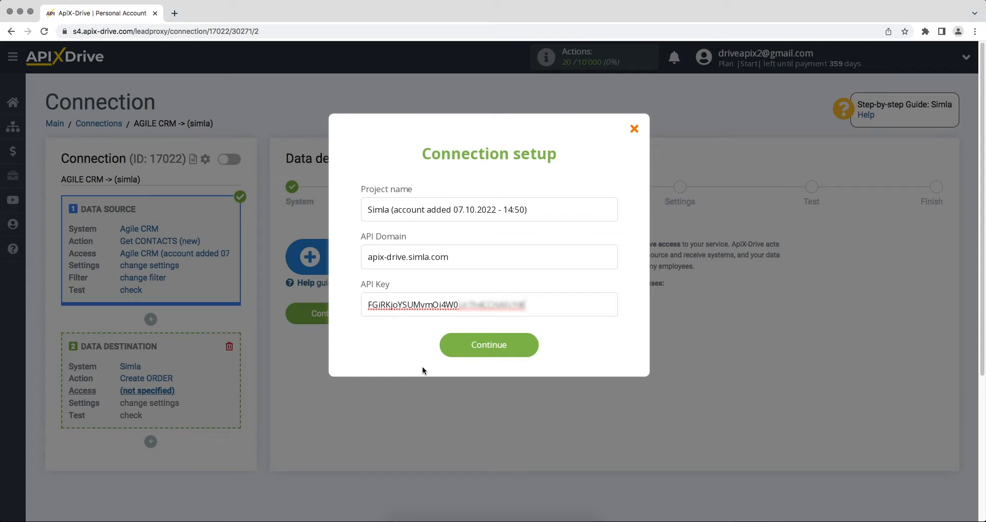
click(448, 354)
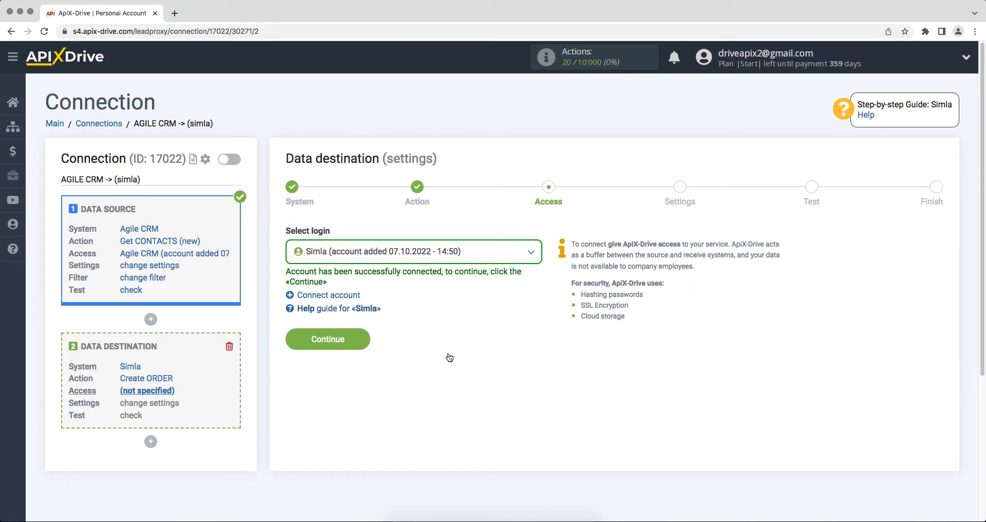
click(444, 256)
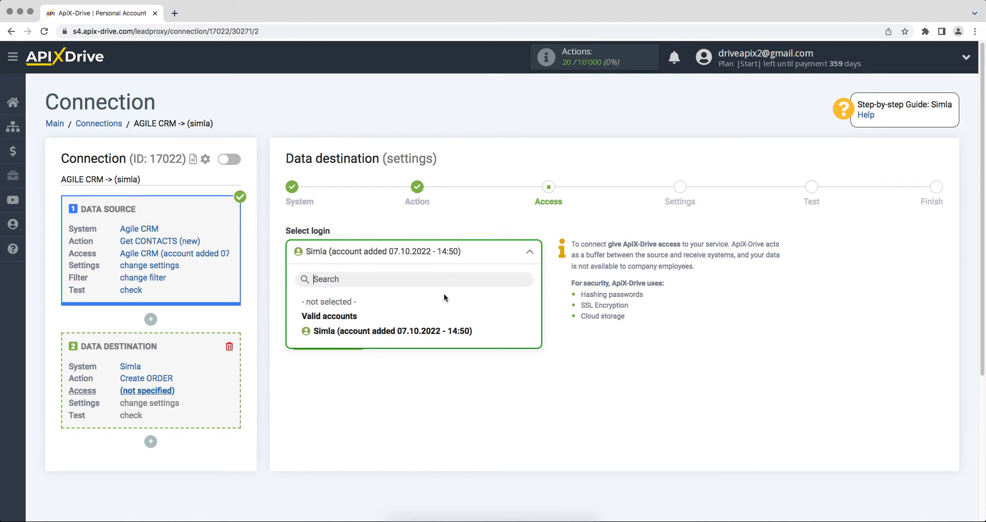
click(446, 331)
click(302, 339)
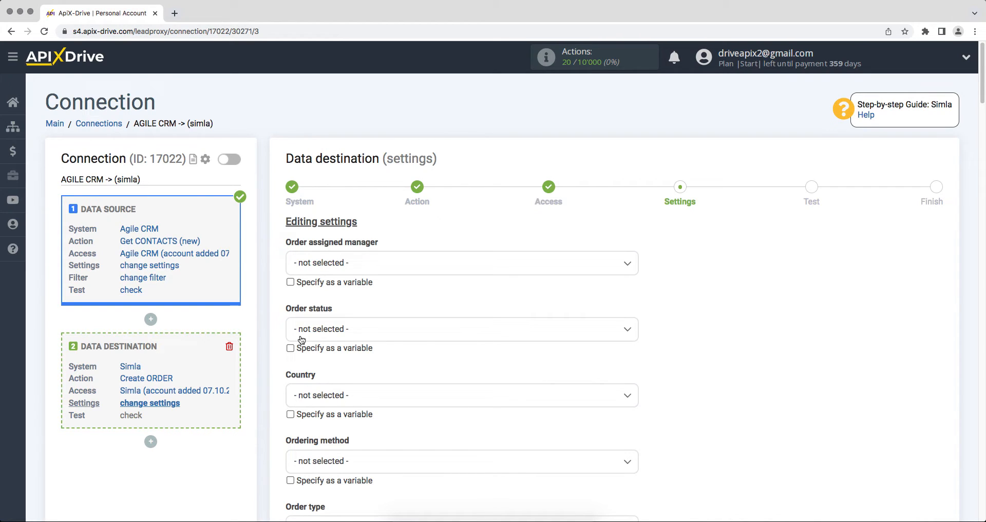
- Choose Order status New, Country ES, Ordering method Mobile application and Order type Private individual
click(329, 331)
click(325, 394)
scroll(325, 400, down, 2)
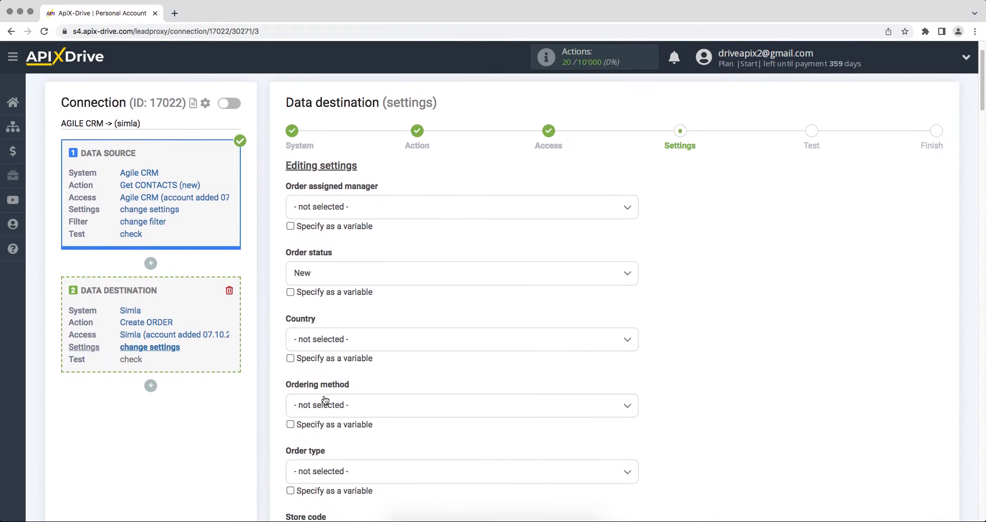
click(320, 341)
click(307, 481)
scroll(310, 462, down, 3)
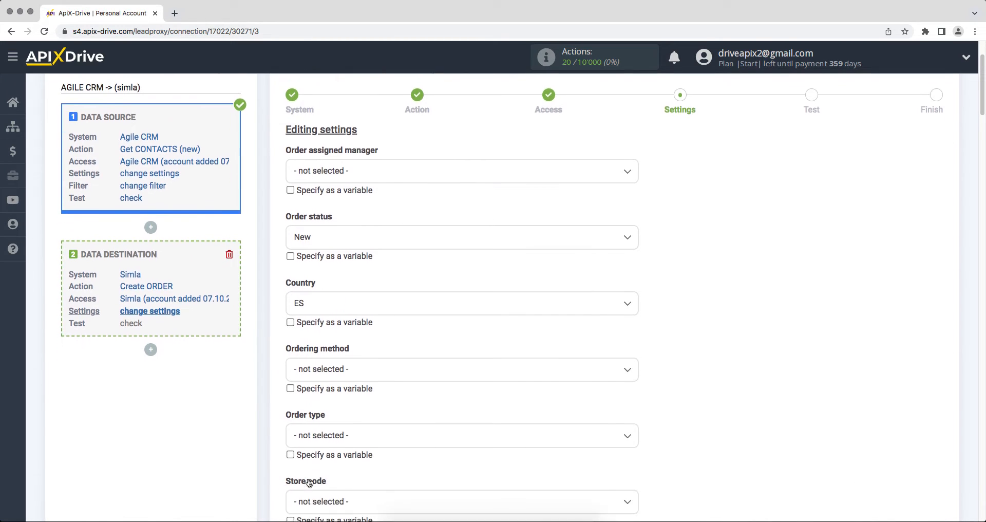
click(318, 333)
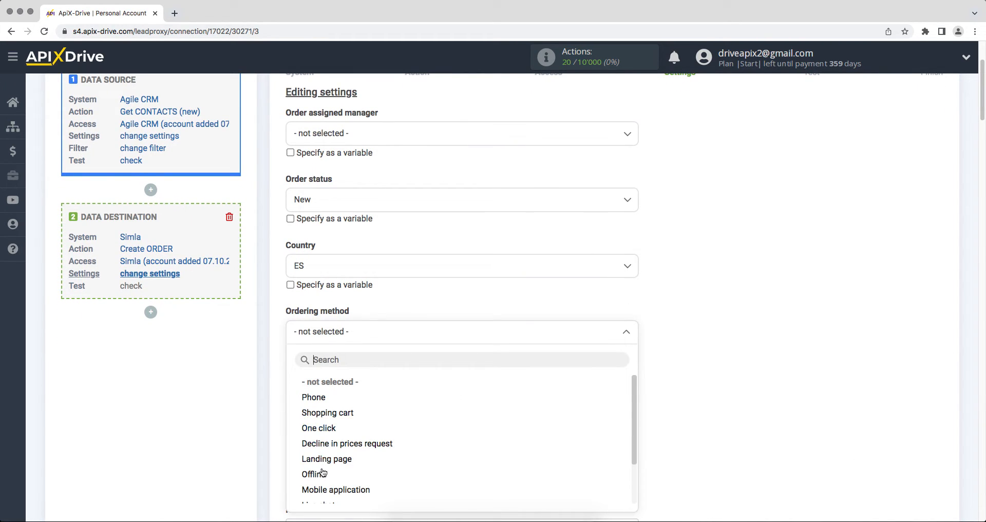
click(324, 489)
click(316, 405)
scroll(316, 411, down, 2)
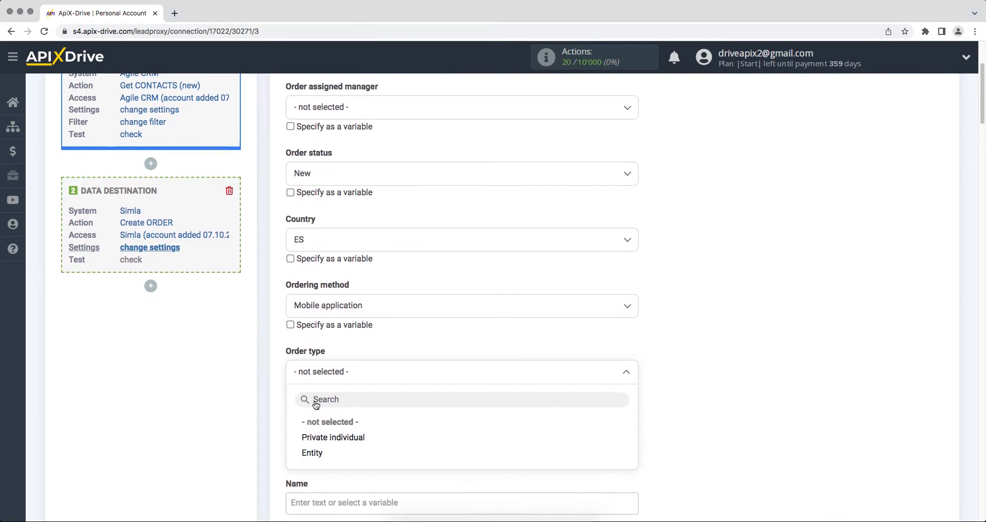
click(317, 427)
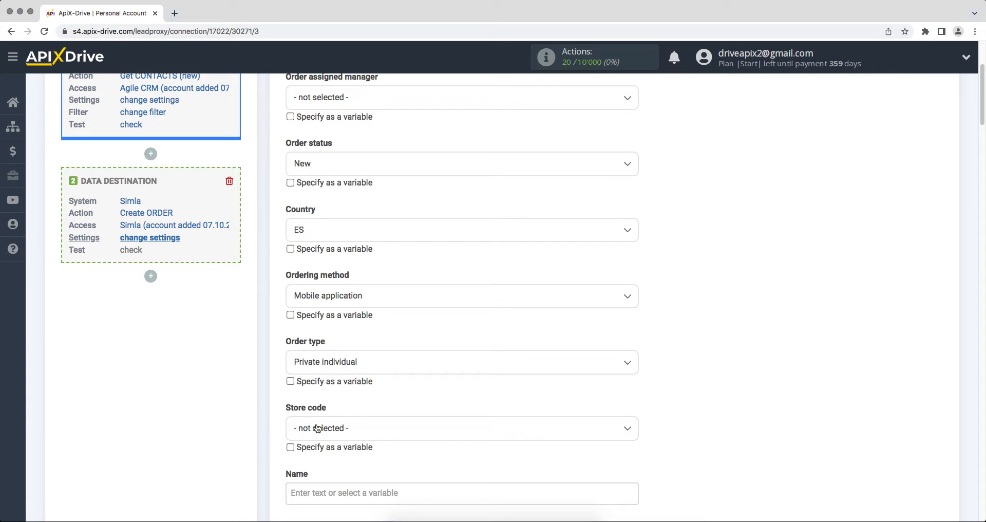
- Map the order's Name and Last name to the Agile CRM contact's First name and Last name
scroll(317, 428, down, 2)
click(303, 412)
drag(636, 250, 639, 301)
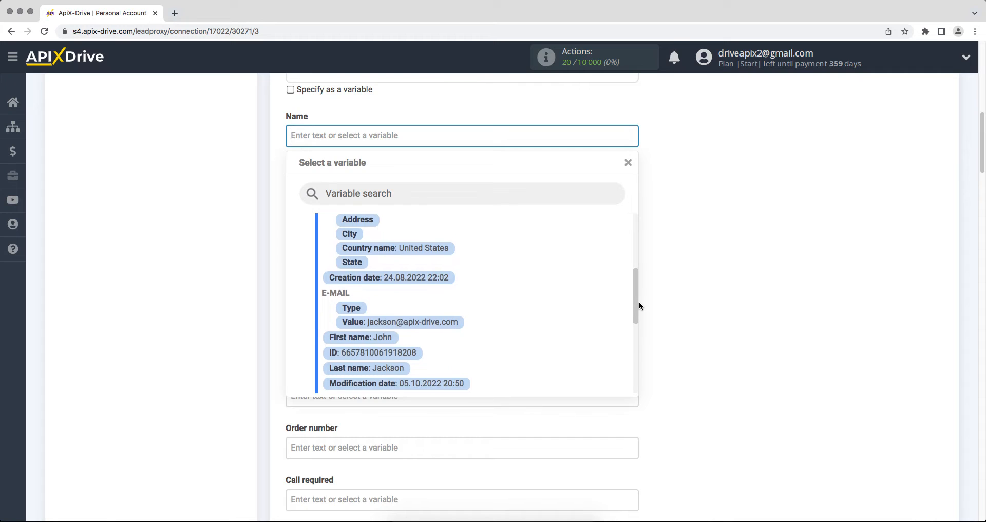
click(392, 337)
click(339, 194)
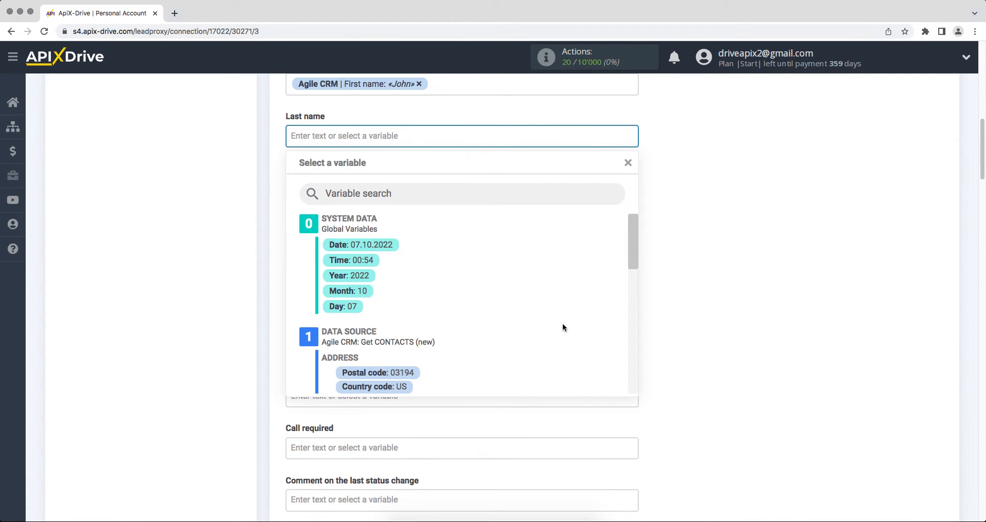
drag(632, 236, 633, 305)
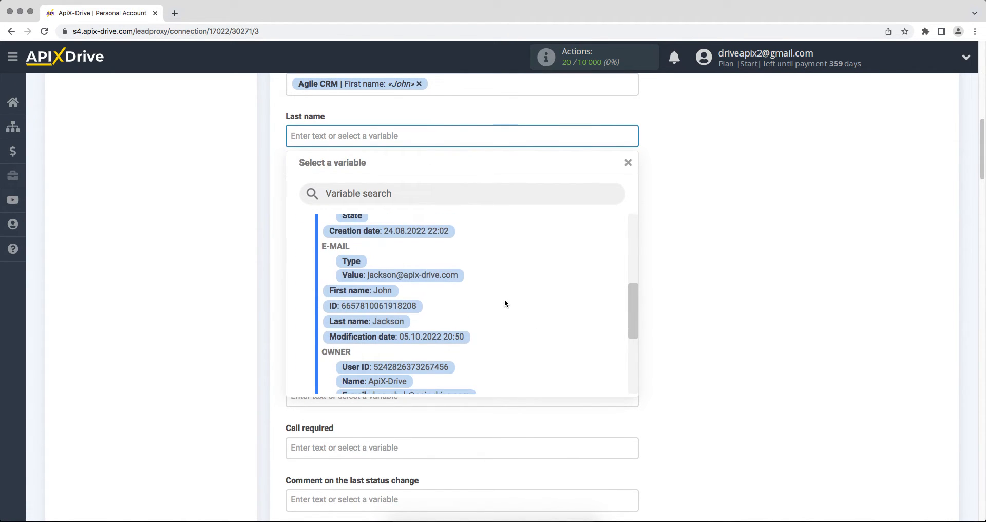
click(404, 322)
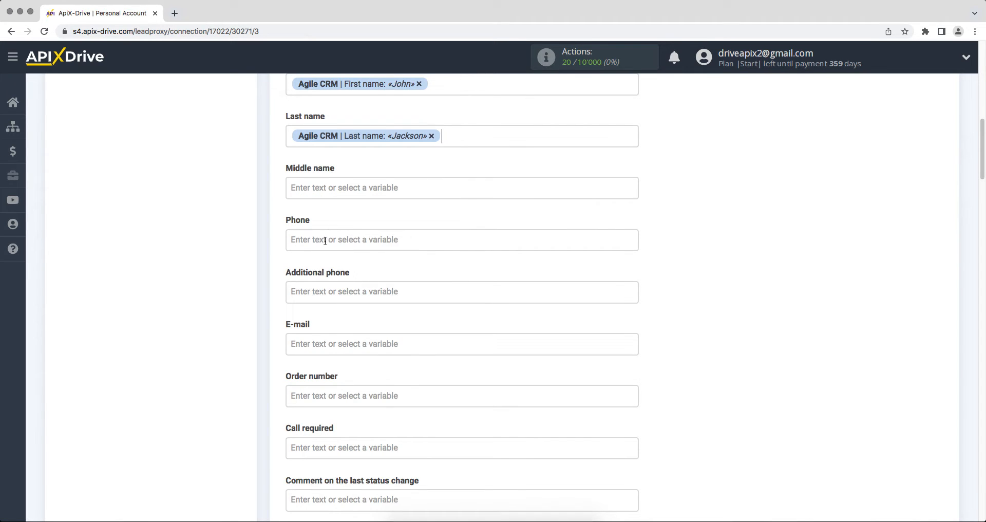
- Map the order's Phone and E-mail to the Agile CRM contact's phone and e-mail variables
click(325, 240)
drag(632, 239, 642, 353)
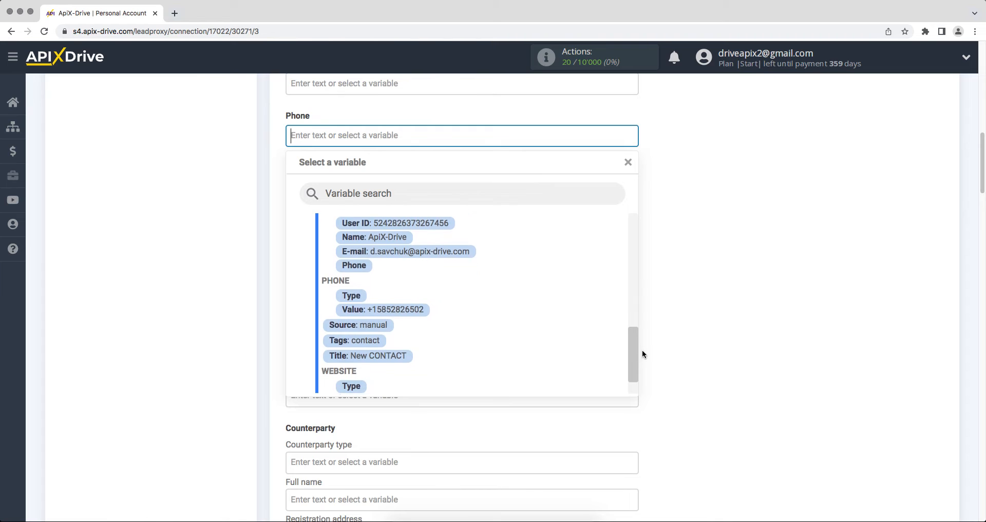
click(423, 302)
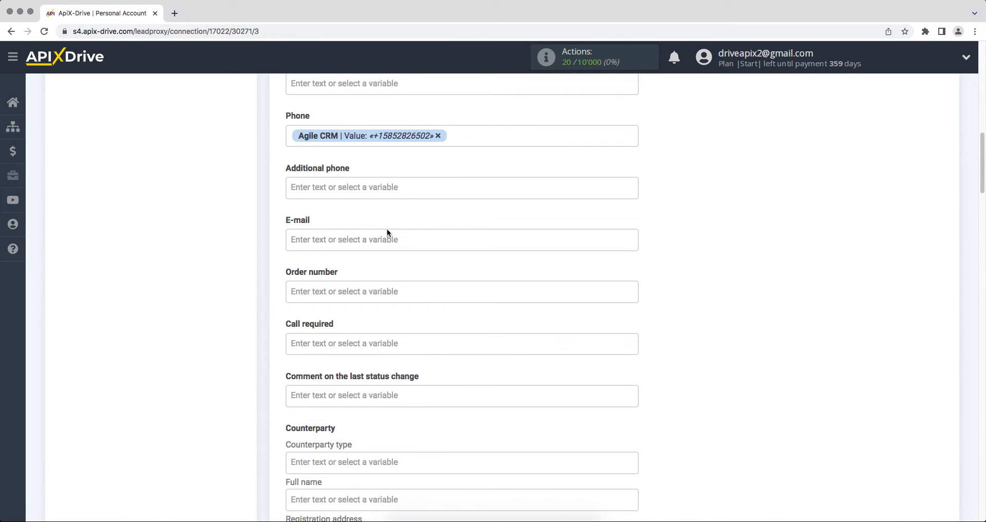
click(387, 232)
drag(631, 233, 632, 297)
click(439, 293)
scroll(438, 294, down, 13)
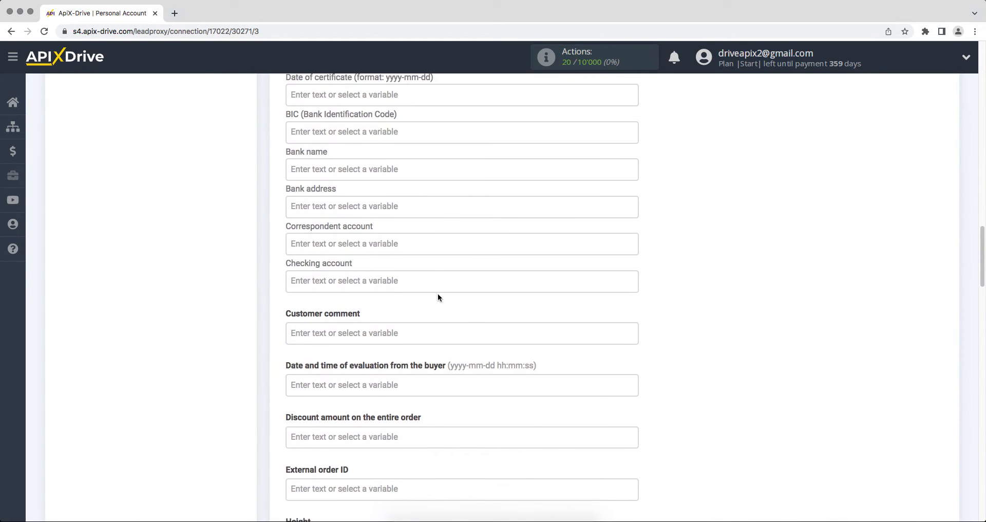
- Enter 'New contact from Agile CRM' as the Customer comment
click(350, 327)
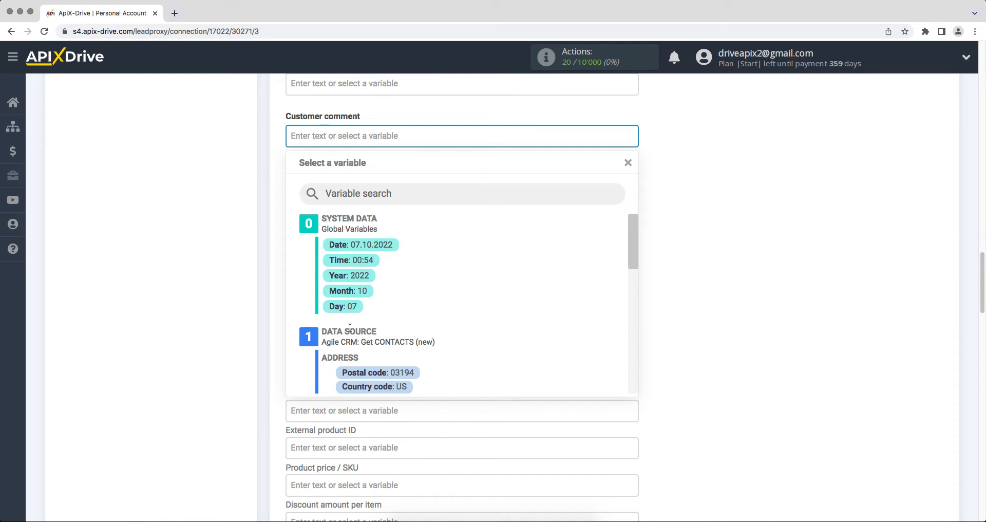
text(New contact from Agile CRM)
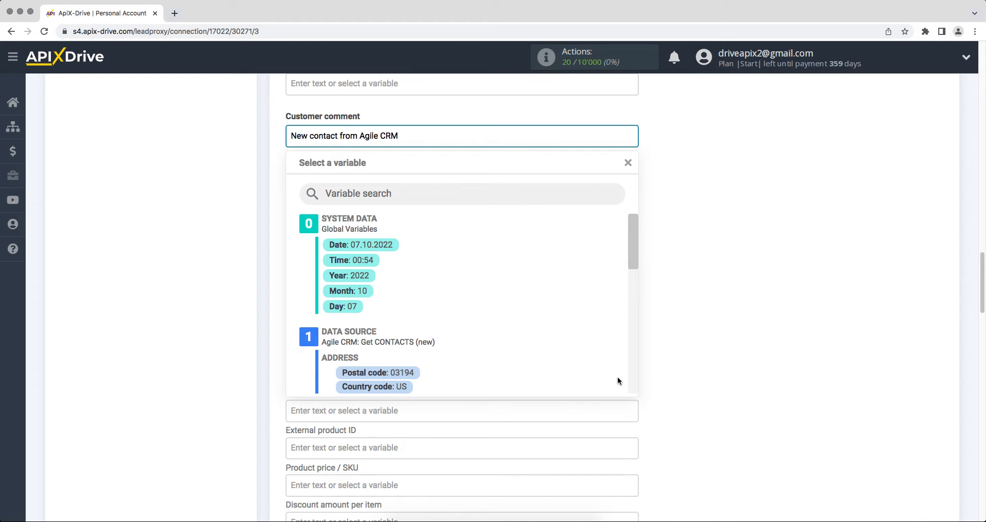
click(709, 387)
scroll(705, 387, down, 3)
- Set the Product price / SKU to 600
click(515, 365)
text(600)
click(723, 361)
scroll(723, 361, down, 1)
scroll(723, 361, down, 1)
- Set the Product title to 'Iphone 13 128 GB' and scroll to the form's bottom
click(539, 359)
text(Iphone 13 128 GB)
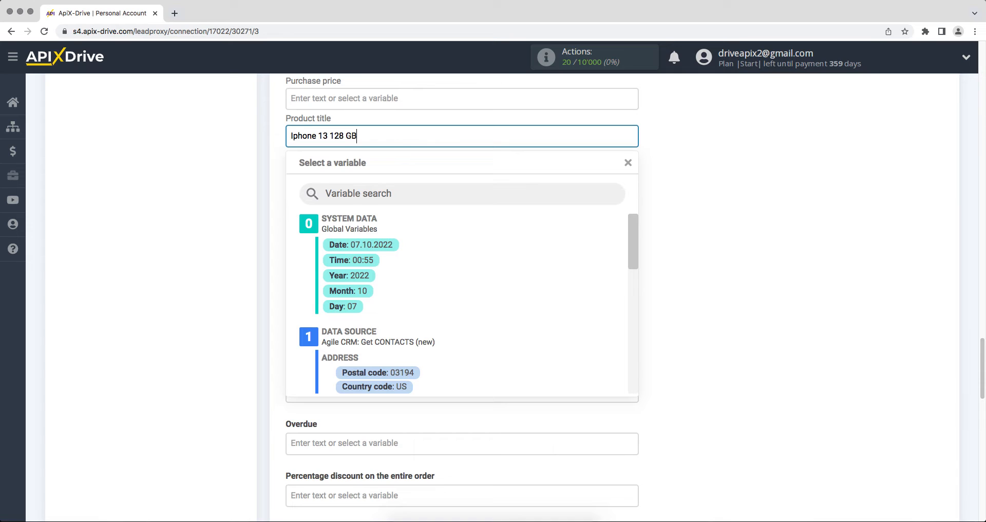
click(806, 399)
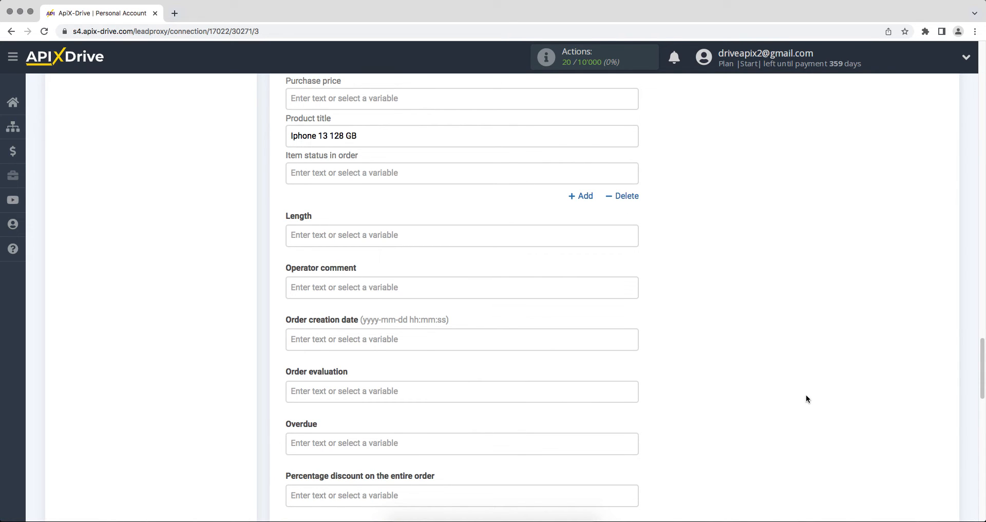
scroll(805, 396, down, 10)
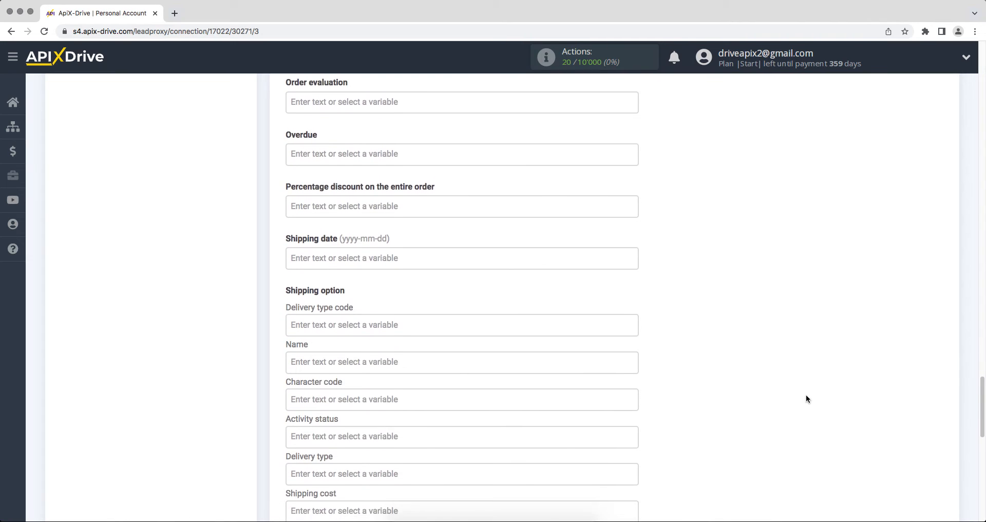
scroll(806, 398, down, 6)
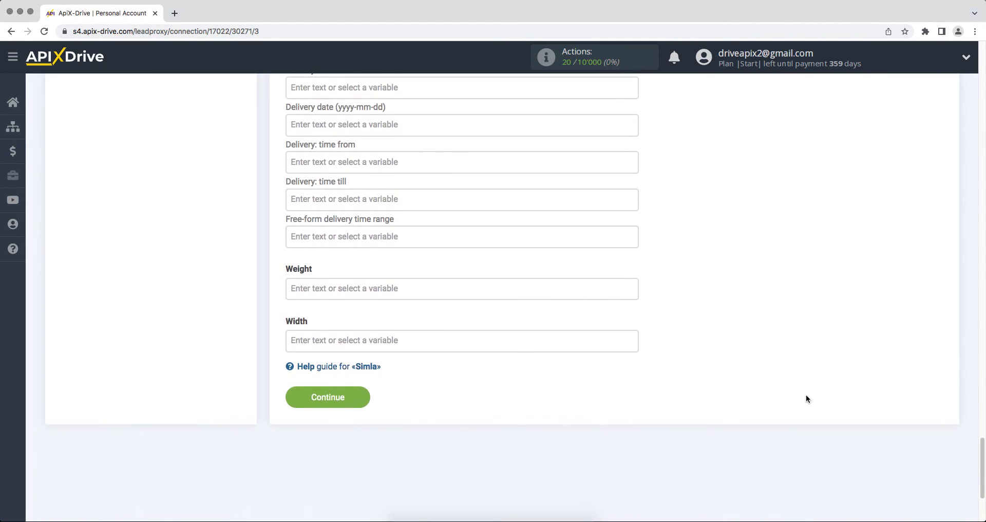
- Save the Simla order settings and send the test Create ORDER data to Simla
click(296, 403)
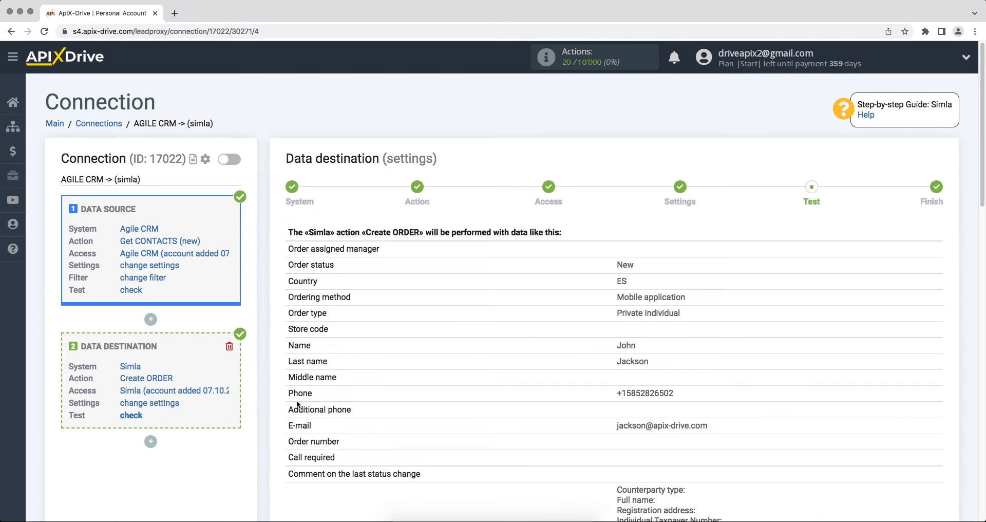
scroll(297, 404, down, 15)
scroll(297, 402, down, 5)
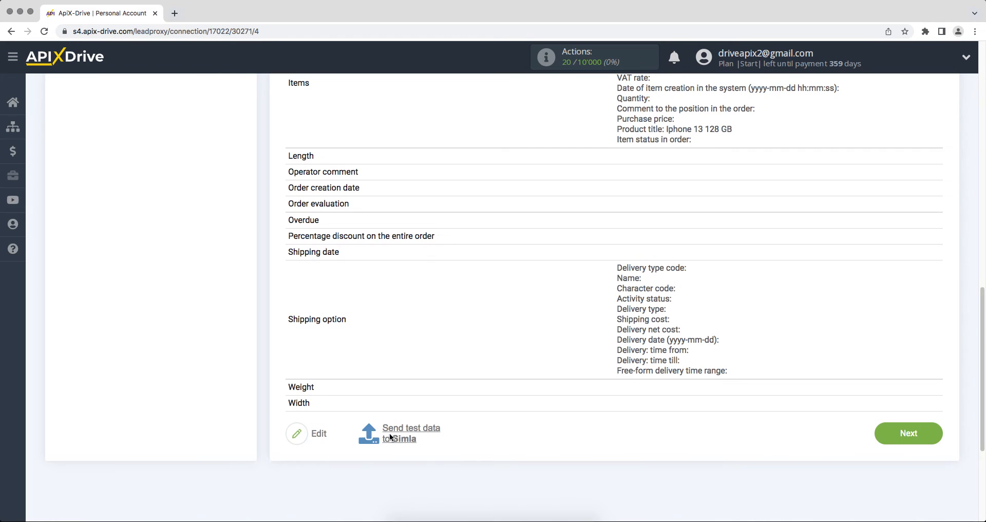
click(390, 438)
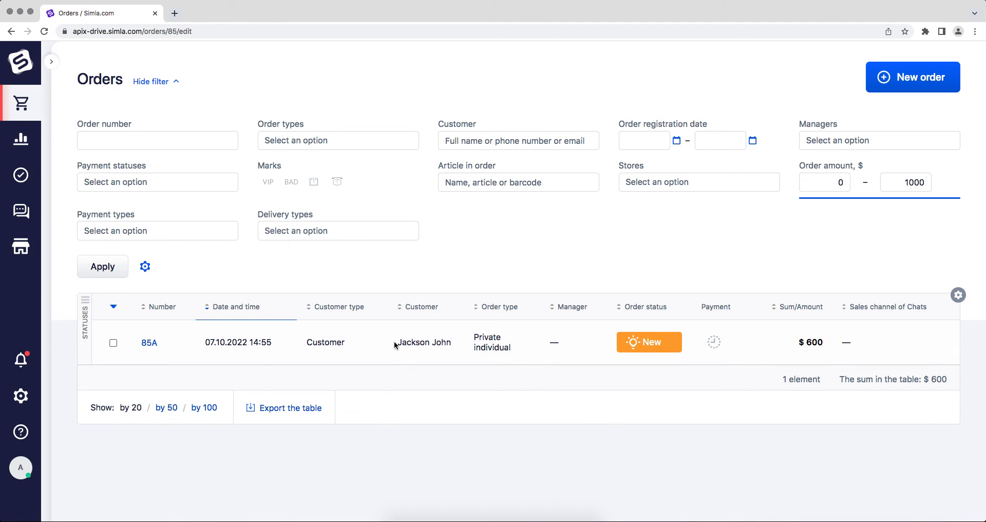
- Open Simla order 85A and review its Iphone 13 128 GB item, $600 total and comment
click(394, 343)
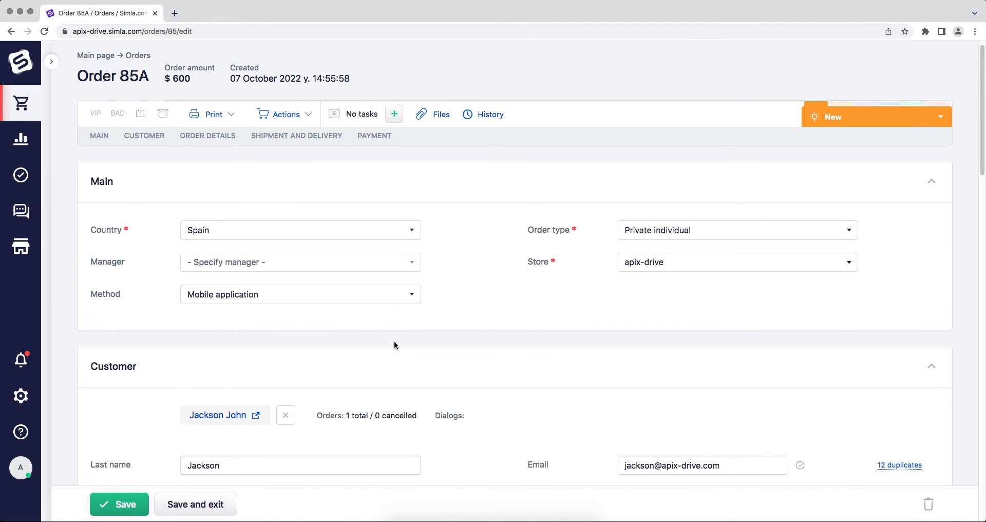
scroll(395, 343, down, 10)
scroll(395, 345, down, 3)
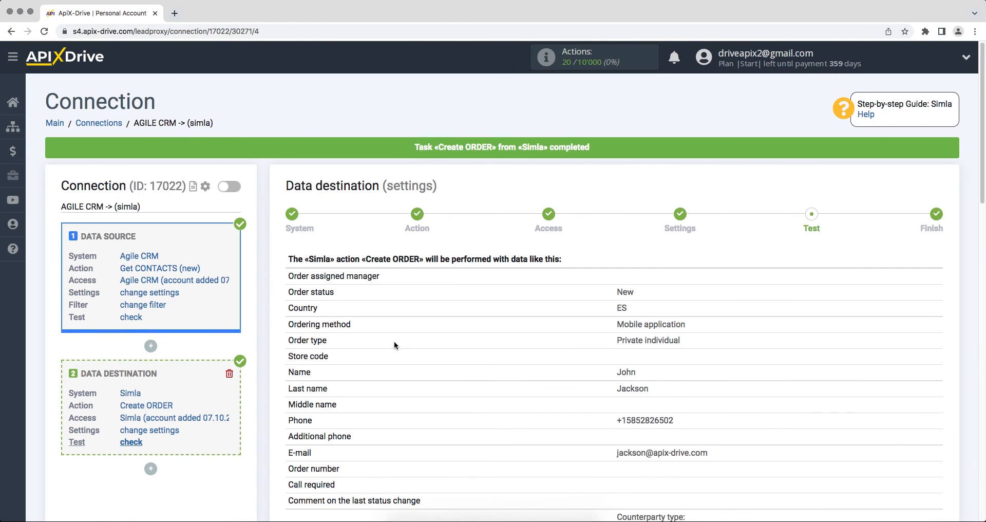
scroll(395, 345, down, 5)
scroll(394, 345, down, 12)
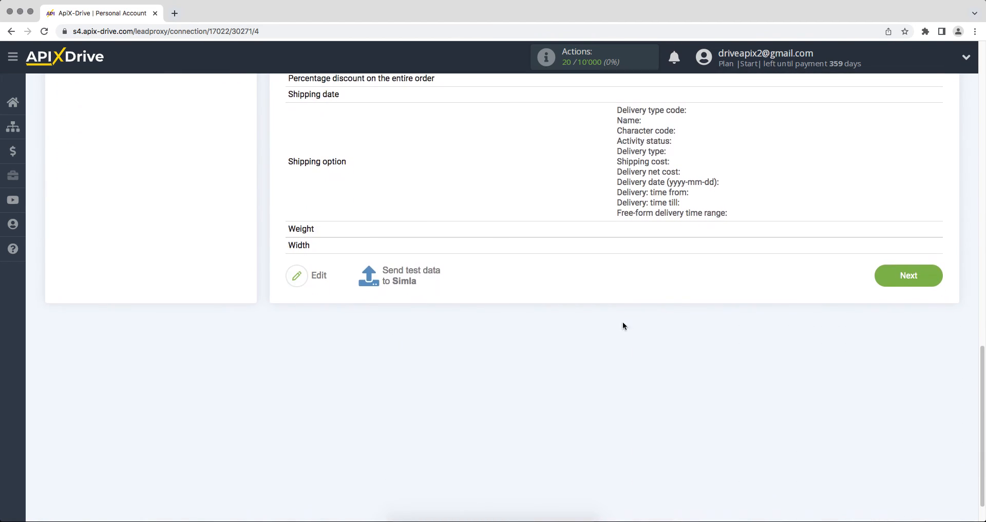
- Finish setup, enable auto-update for AGILE CRM -> (simla) and set a 5-minute update interval
click(894, 283)
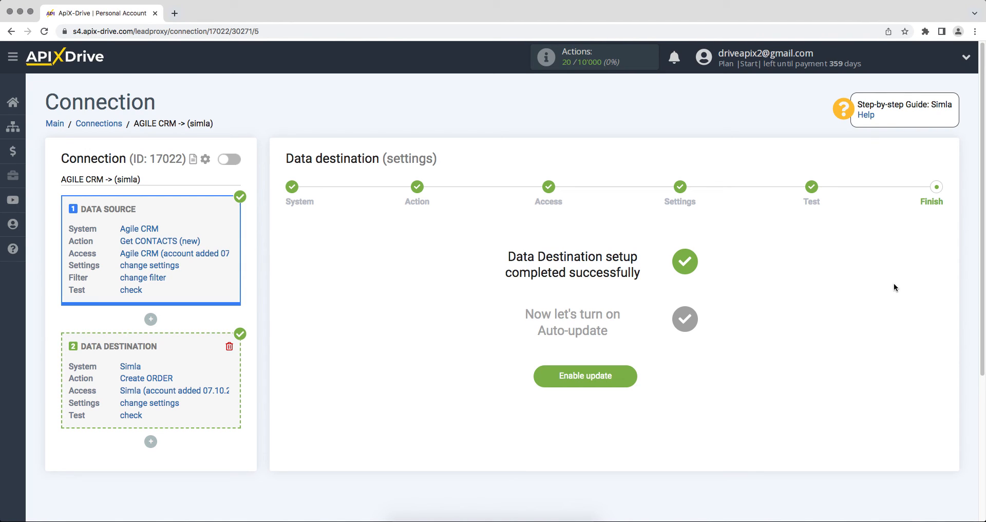
click(552, 380)
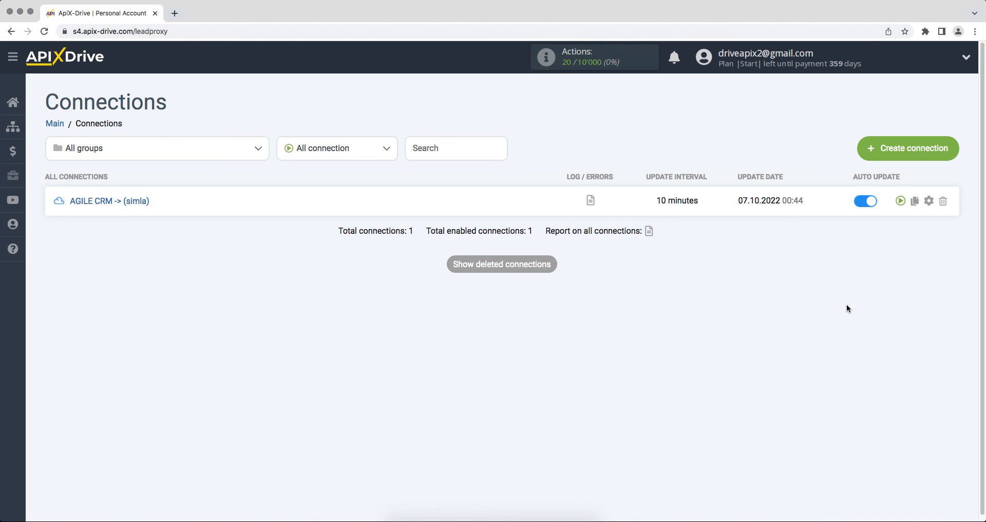
click(929, 201)
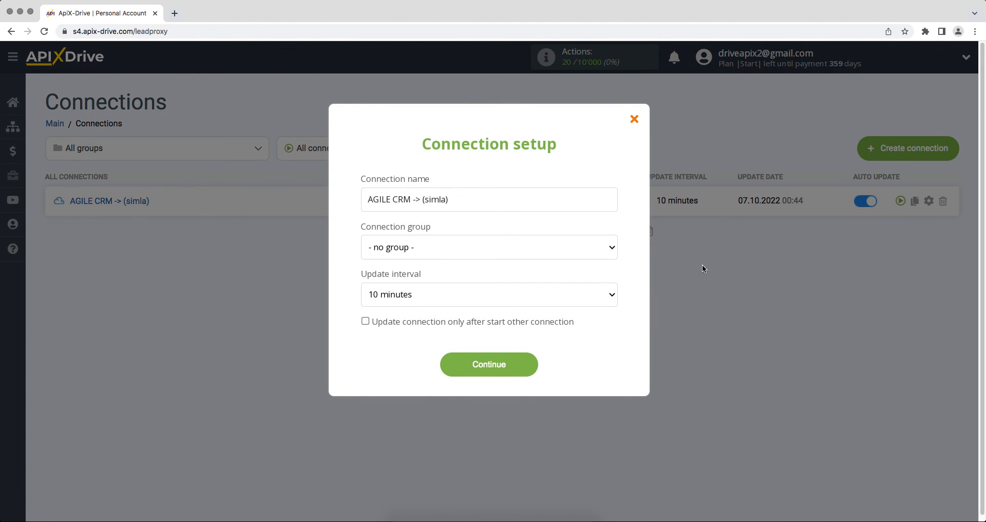
click(607, 300)
click(606, 284)
click(471, 366)
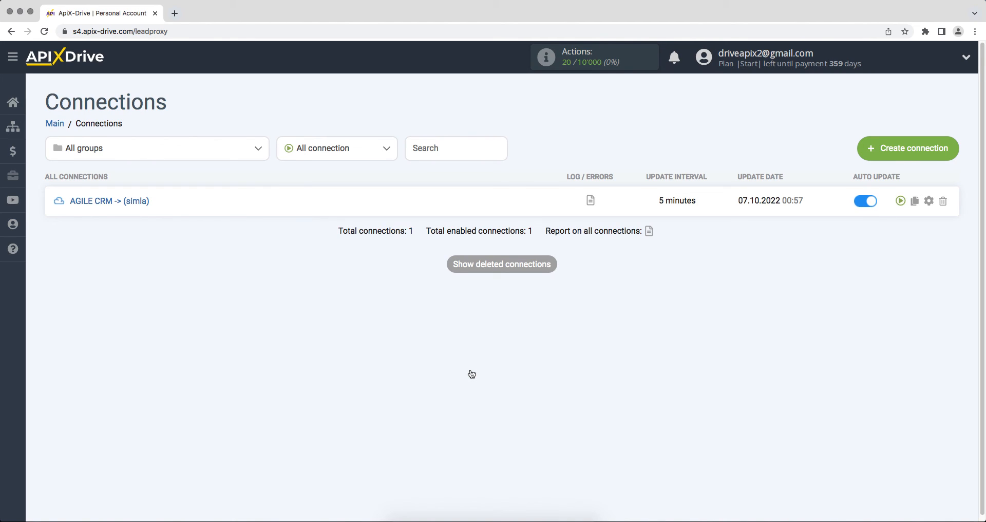